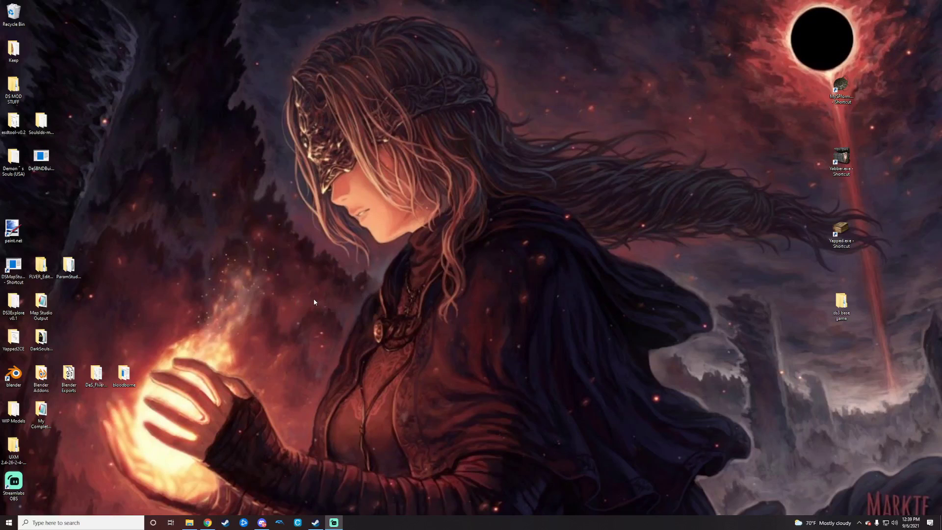
- Switch to Chrome and review the system requirements and troubleshooting notes in the DSParamStudio GitHub README
double_click(833, 233)
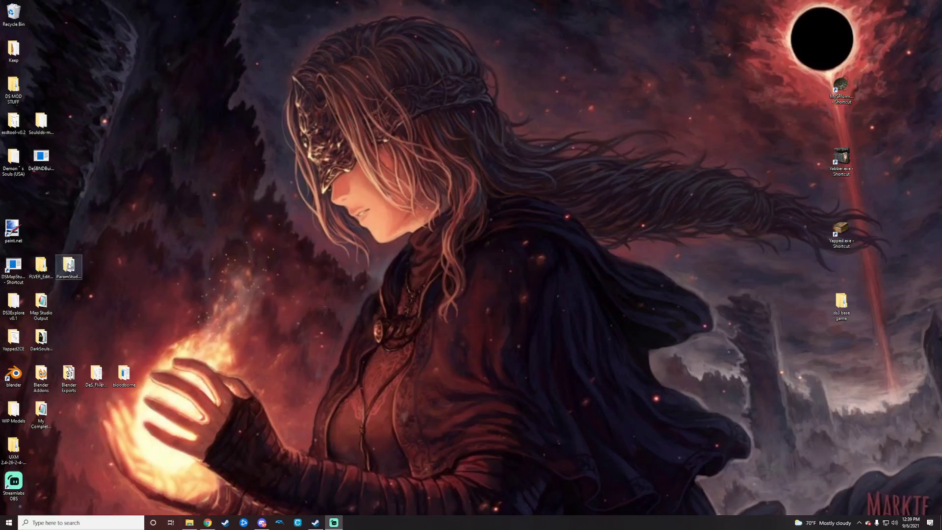
click(208, 522)
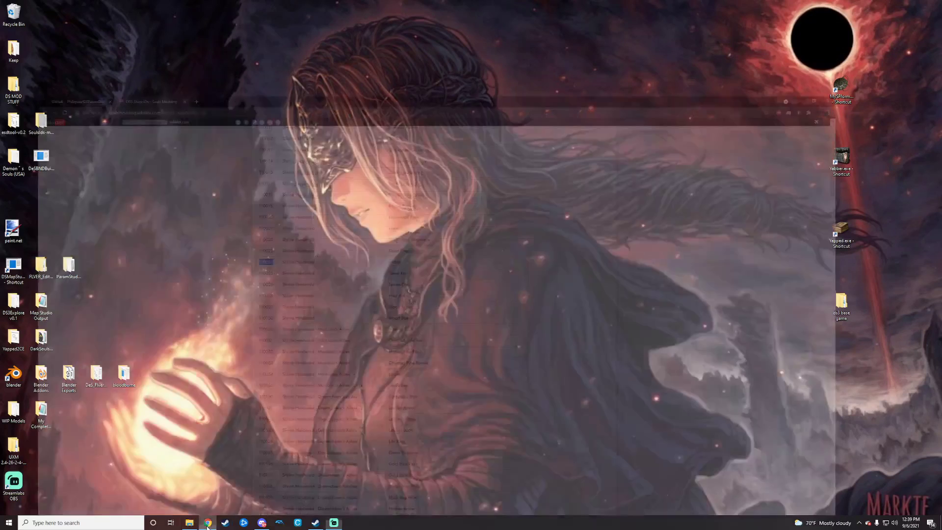
click(42, 5)
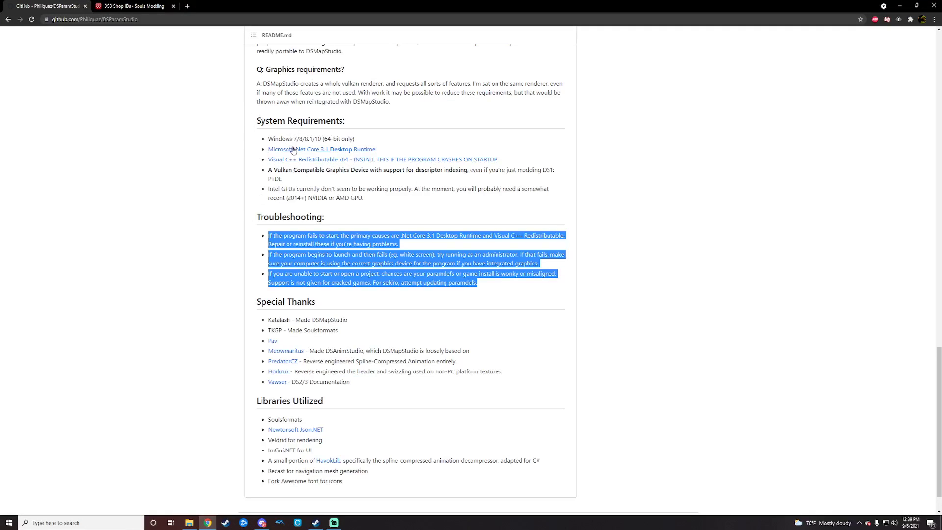
click(264, 213)
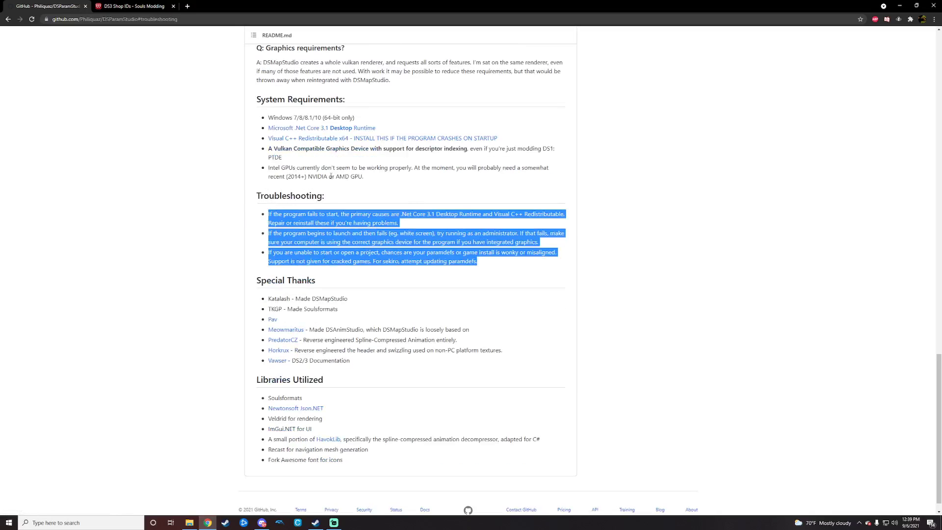
scroll(360, 257, up, 1)
scroll(360, 257, up, 3)
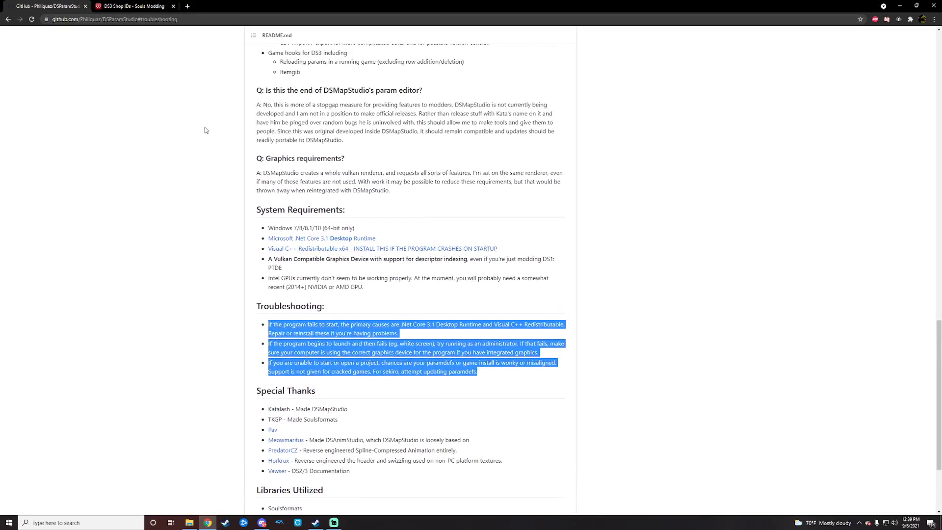
click(899, 6)
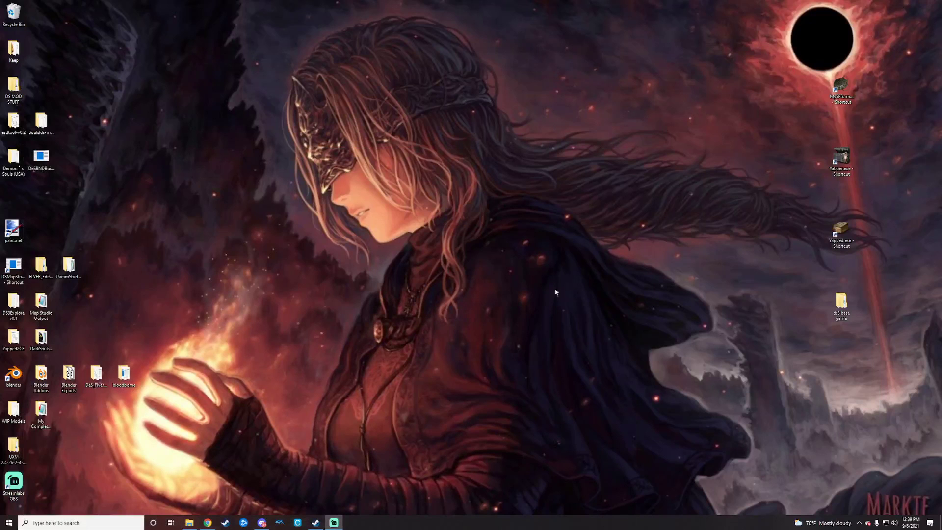
- Launch DSParamStudio.exe from the ParamStudio folder on the desktop
right_click(73, 270)
click(90, 275)
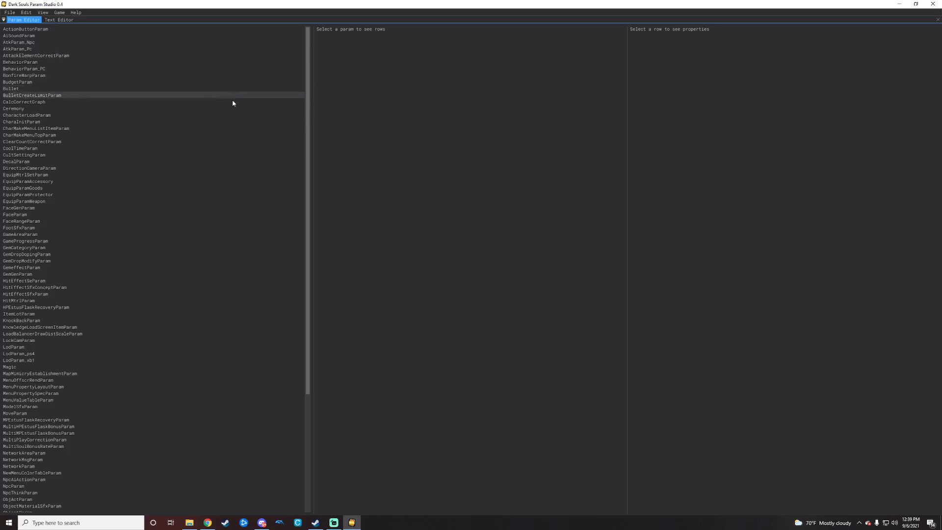
- View the New Project form's name, directory and game executable fields, and close it without creating a project
click(8, 14)
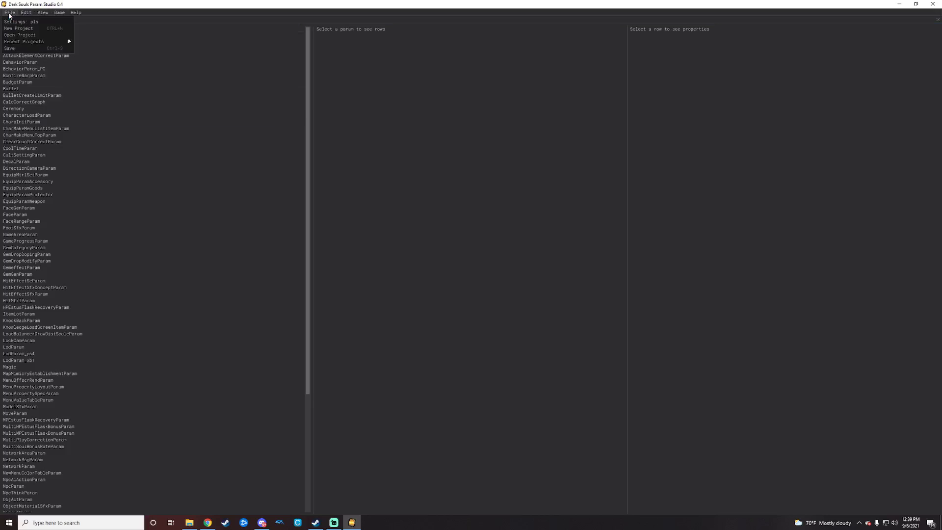
click(47, 28)
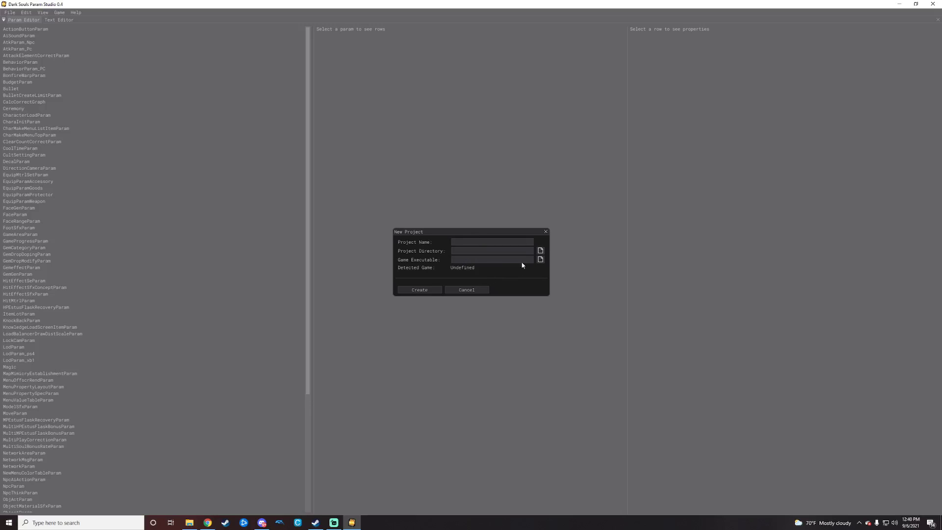
click(545, 231)
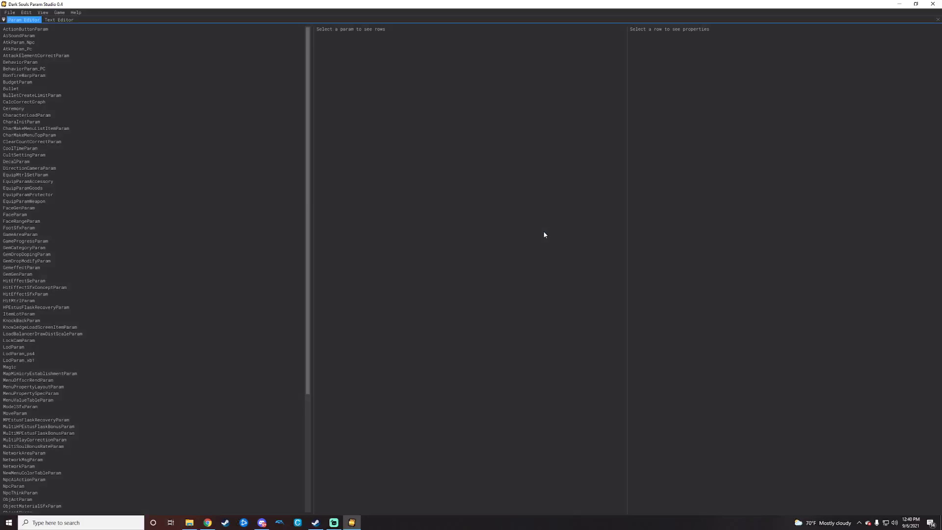
- Open the ShopLineupParam table to list its shop rows
scroll(59, 147, down, 5)
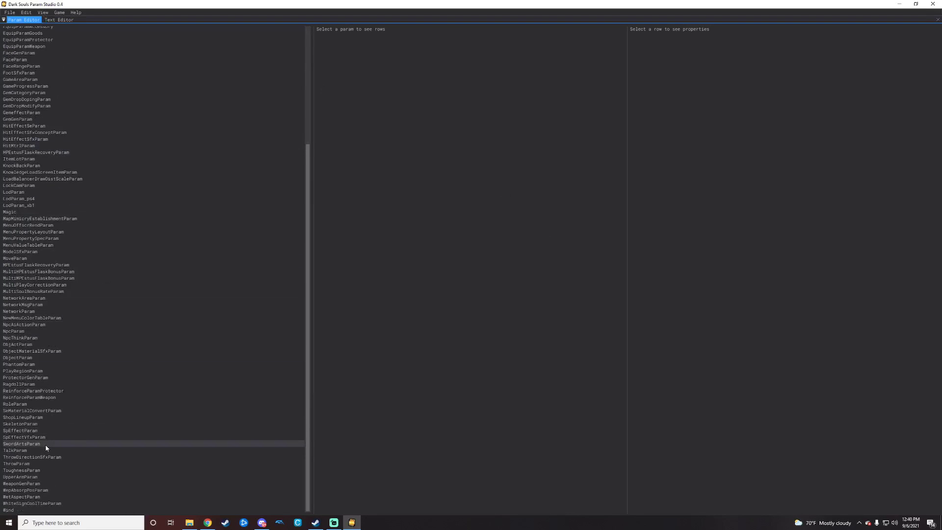
click(53, 420)
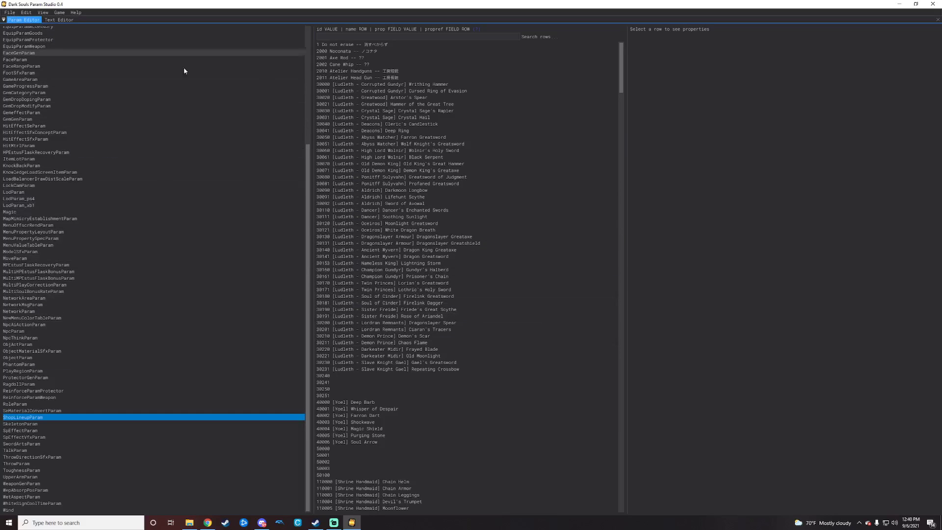
- Switch to Yapped, load gameparam_dlc2.parambnd.dcx, view the available row-editing commands, and close the program
click(899, 4)
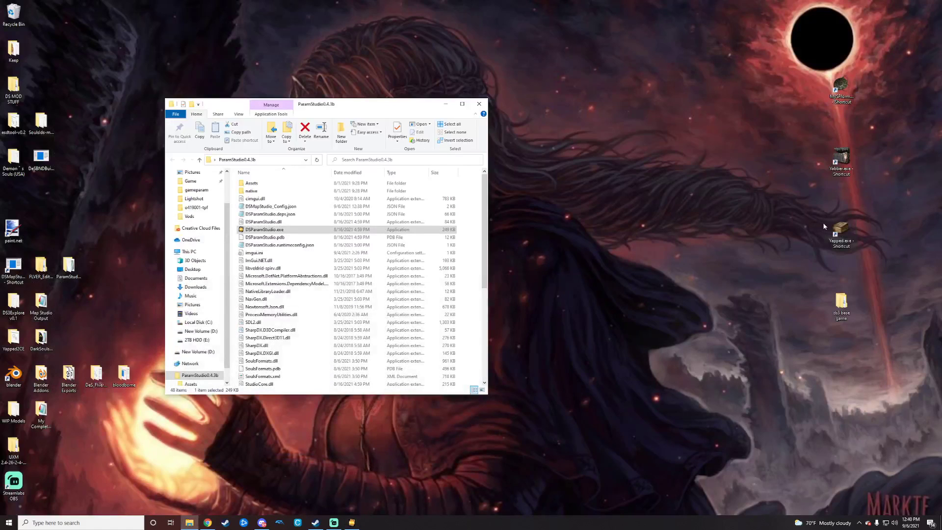
click(840, 230)
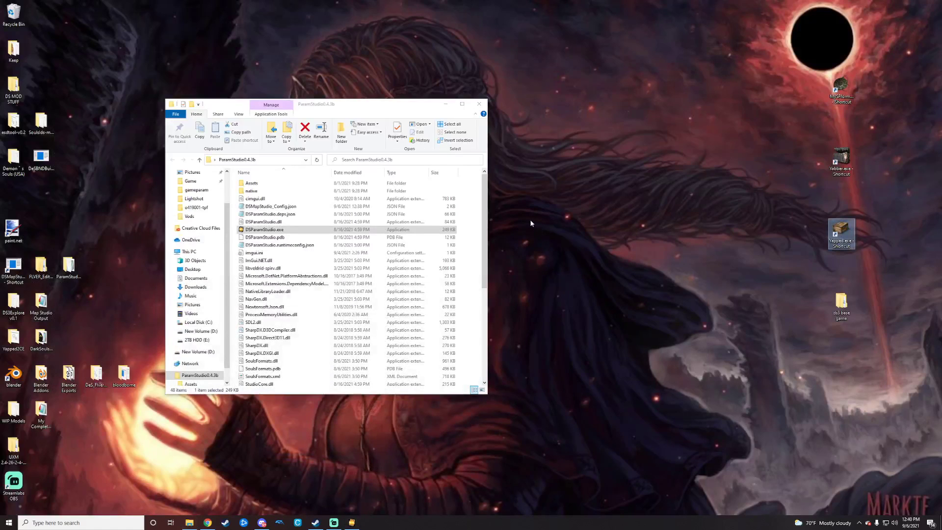
click(177, 92)
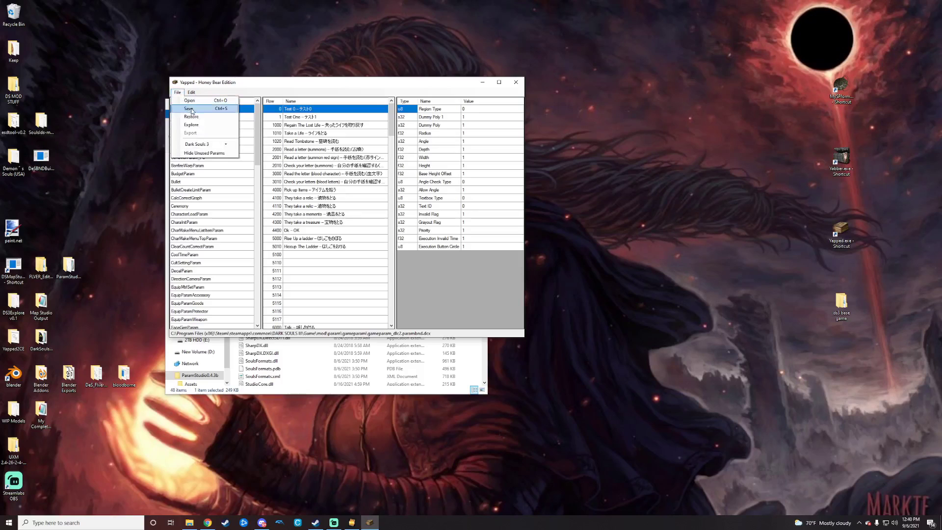
click(190, 100)
click(327, 142)
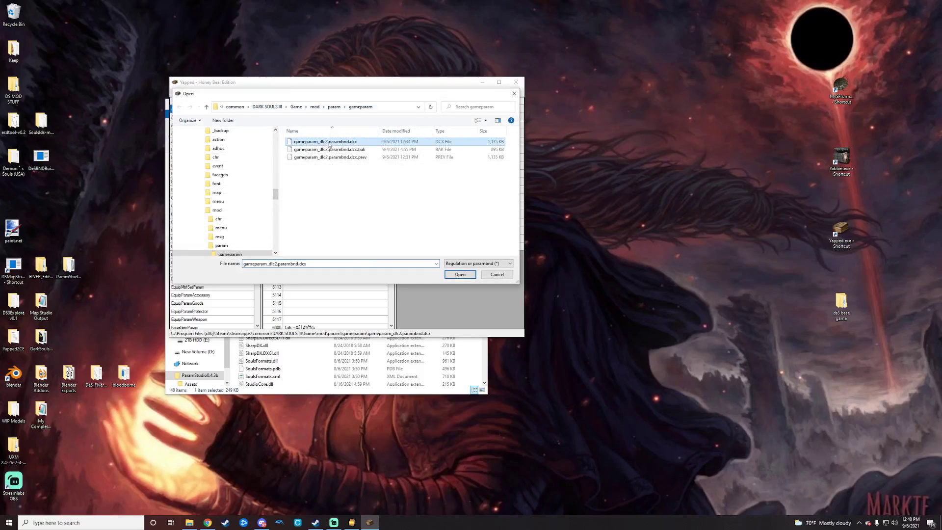
click(460, 274)
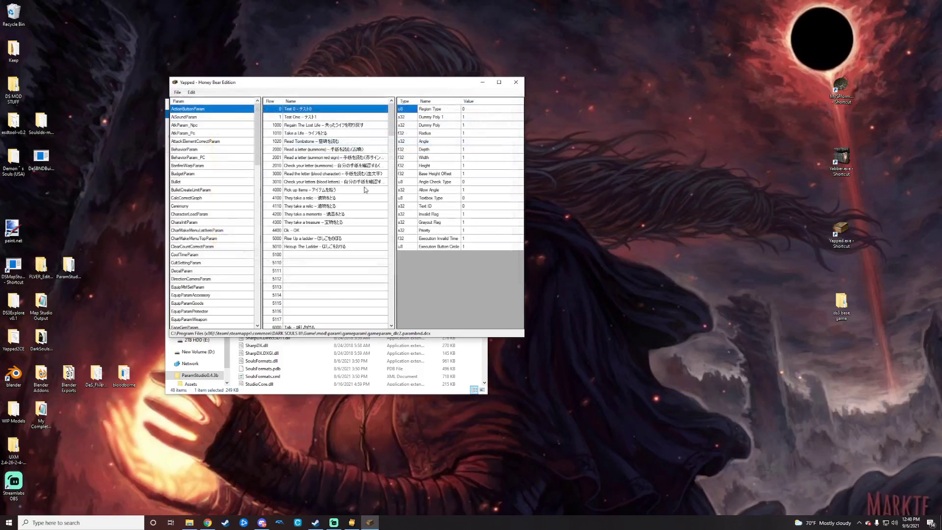
click(191, 93)
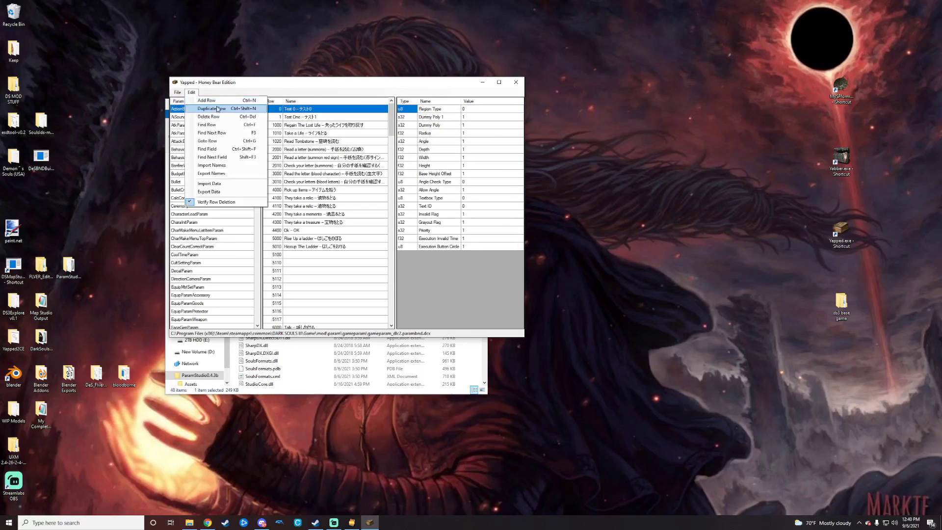
click(516, 82)
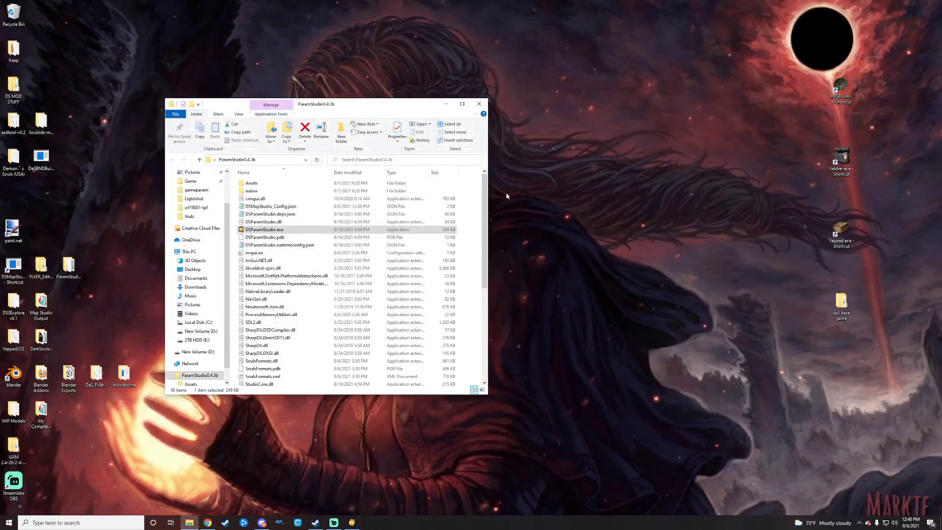
- Switch back to Dark Souls Param Studio and view the properties of unnamed ShopLineupParam row 50002
click(351, 523)
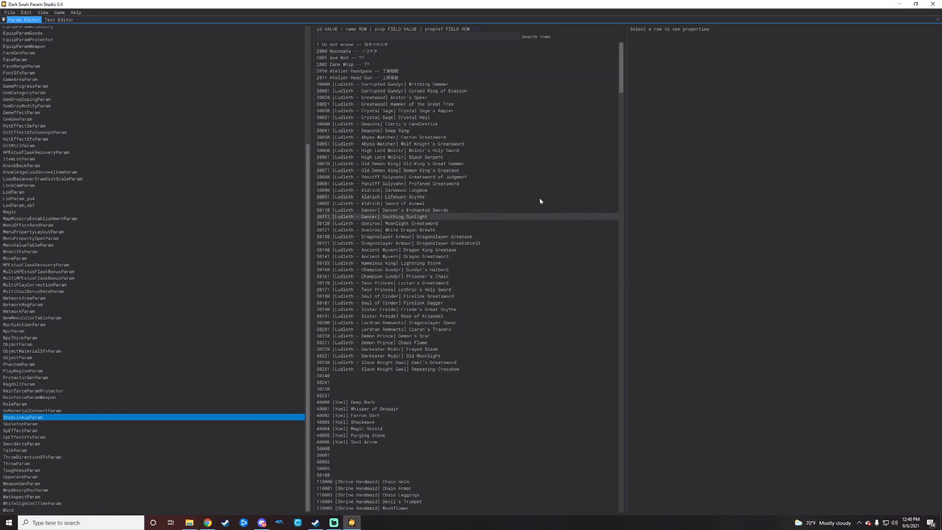
scroll(431, 282, down, 7)
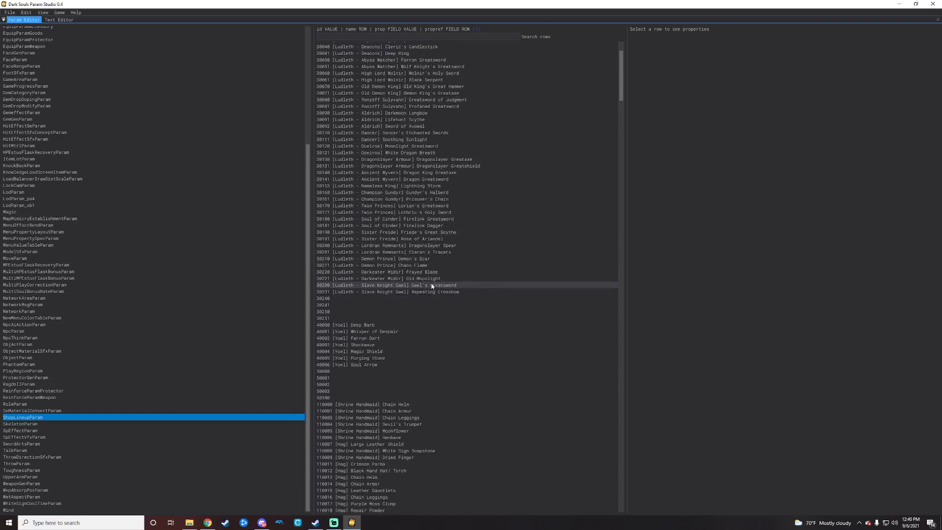
scroll(393, 278, up, 1)
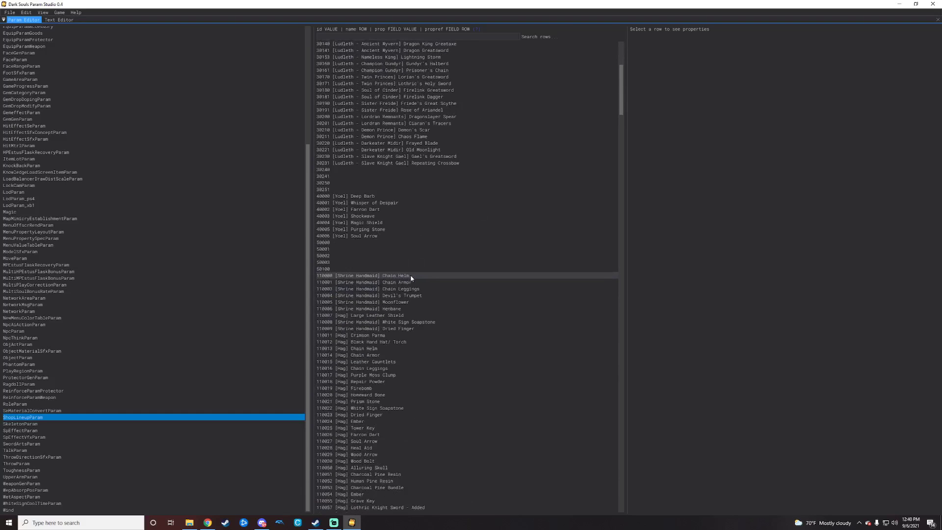
scroll(411, 276, down, 3)
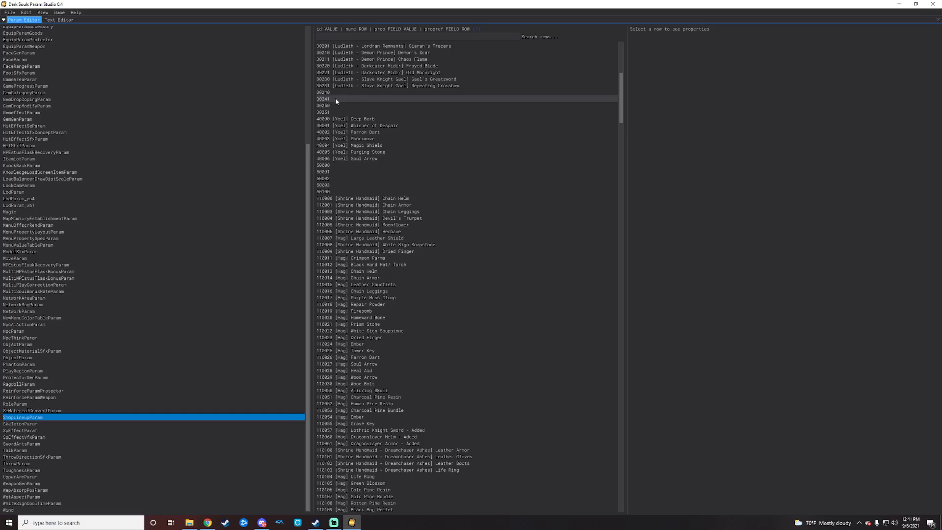
click(331, 179)
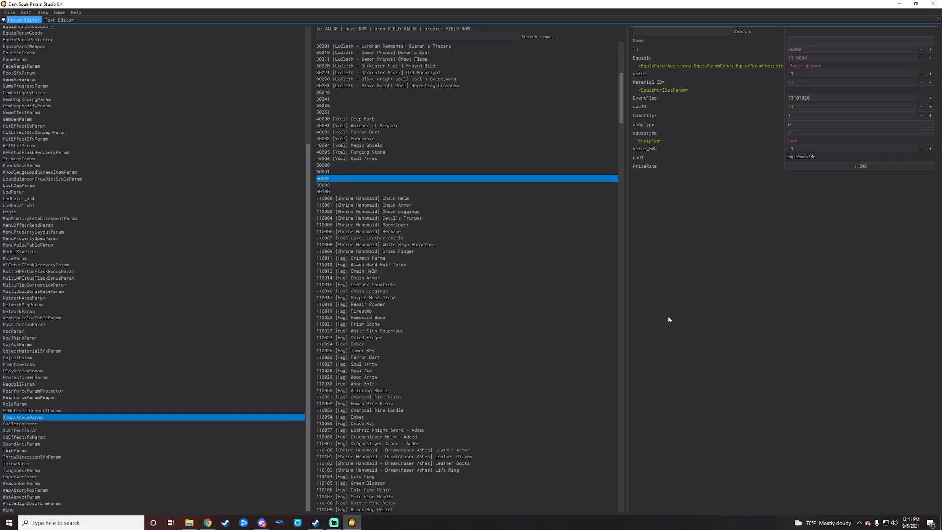
- Browse the ShopLineupParam rows, examining the Shrine Handmaid and Hag entries and the unnamed rows among them
scroll(432, 275, down, 1)
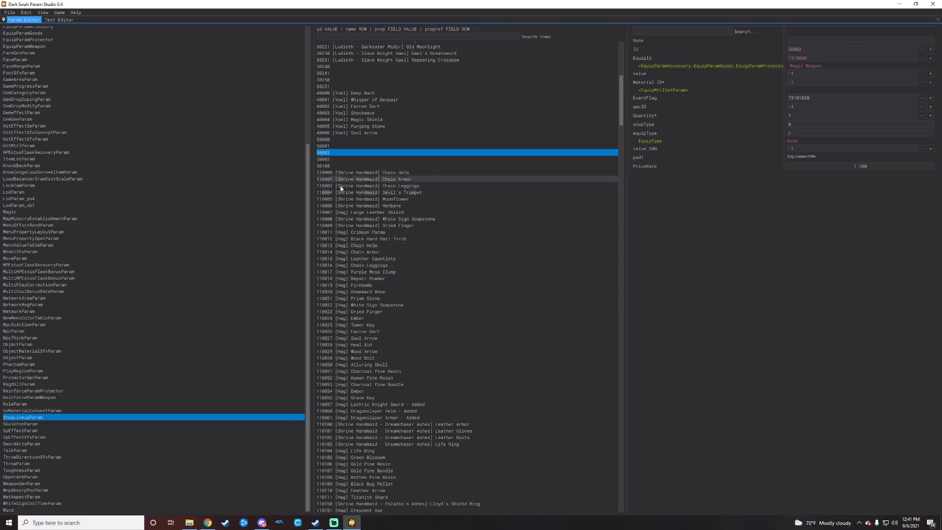
scroll(358, 211, down, 3)
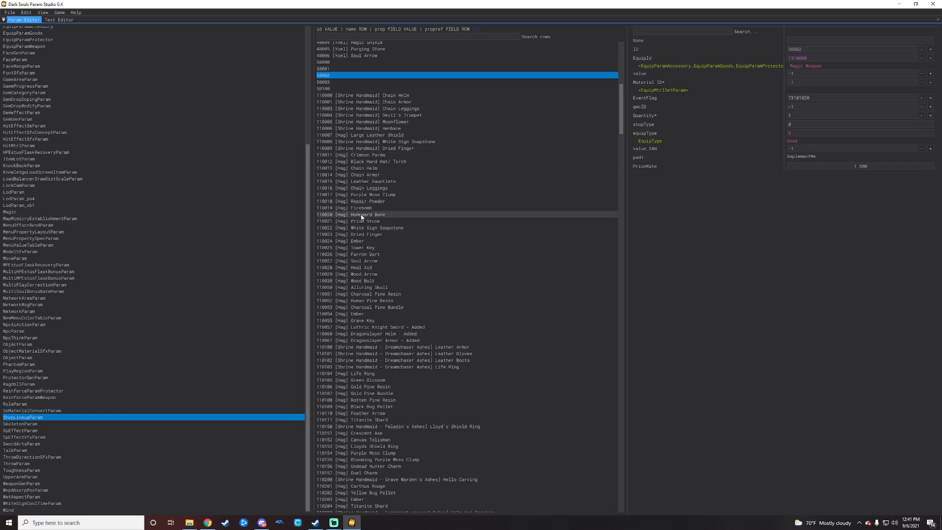
scroll(351, 124, down, 3)
scroll(351, 124, down, 20)
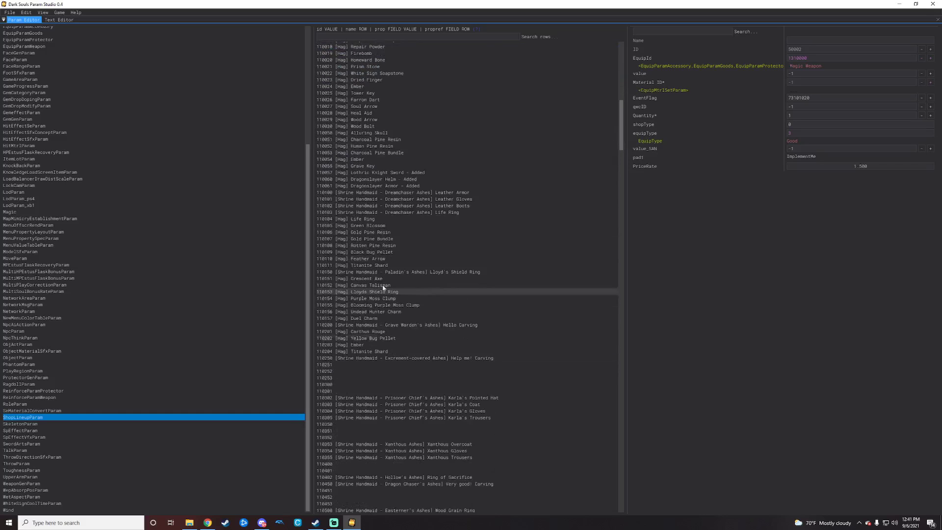
scroll(387, 327, down, 13)
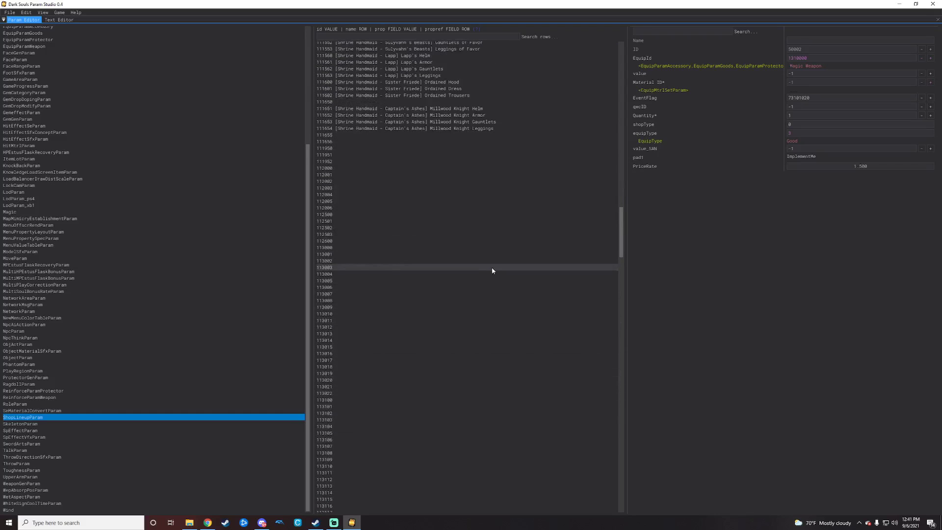
drag(621, 235, 616, 130)
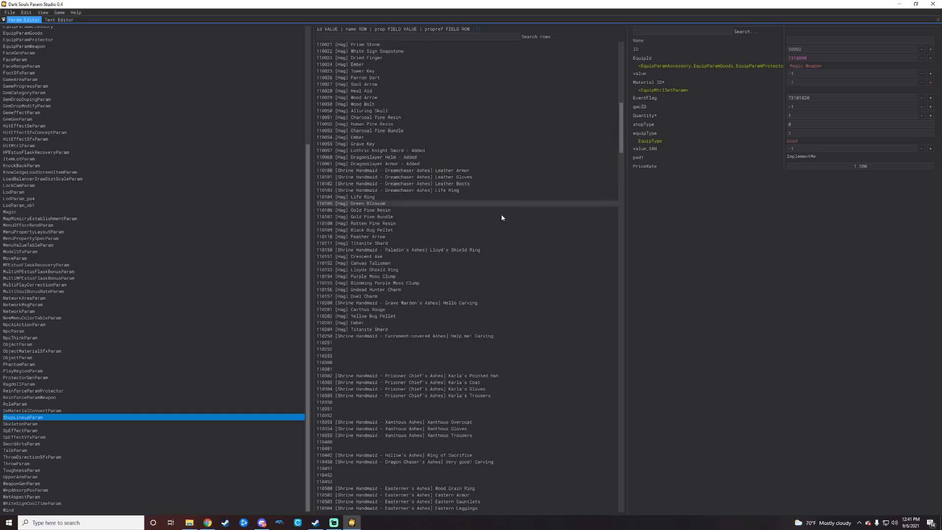
scroll(442, 258, up, 3)
scroll(430, 259, up, 1)
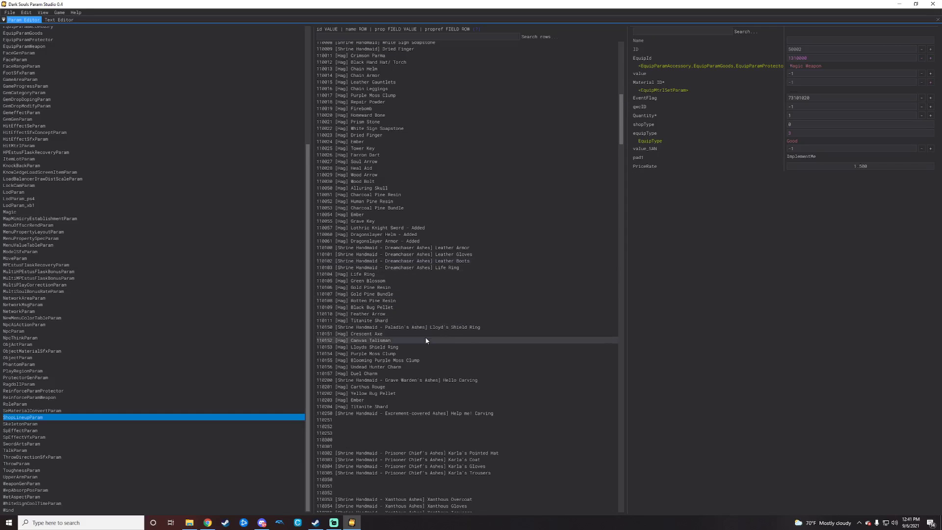
scroll(422, 333, up, 5)
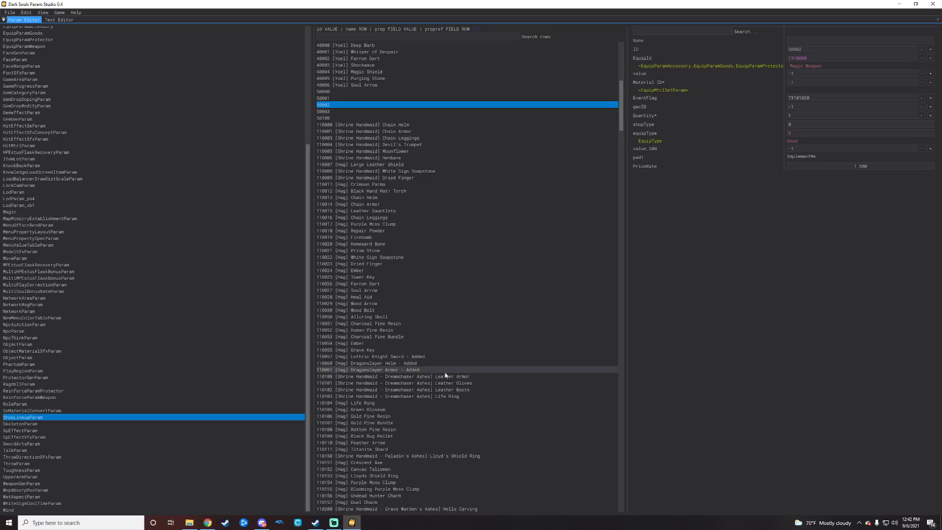
- Inspect the properties of the Hag shop rows for the added Dragonslayer Armor and the Chain Helm
click(359, 370)
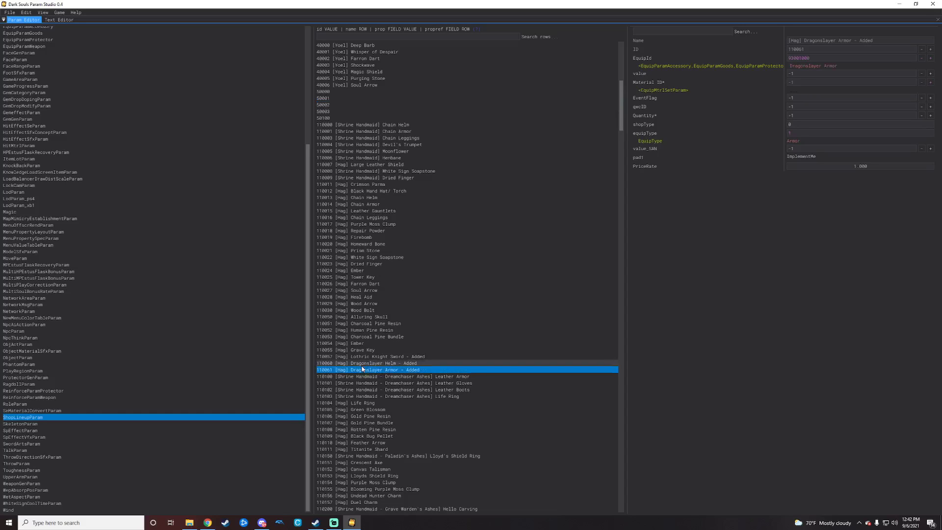
click(420, 371)
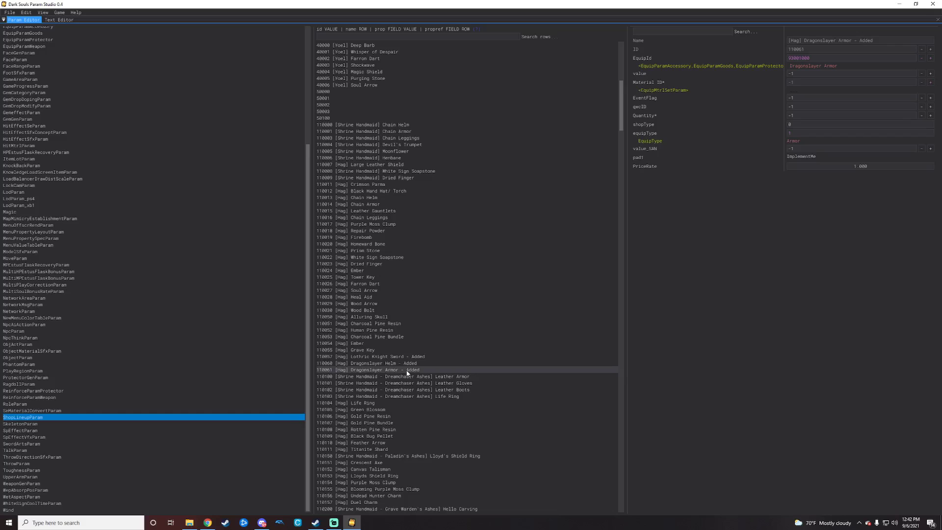
click(407, 371)
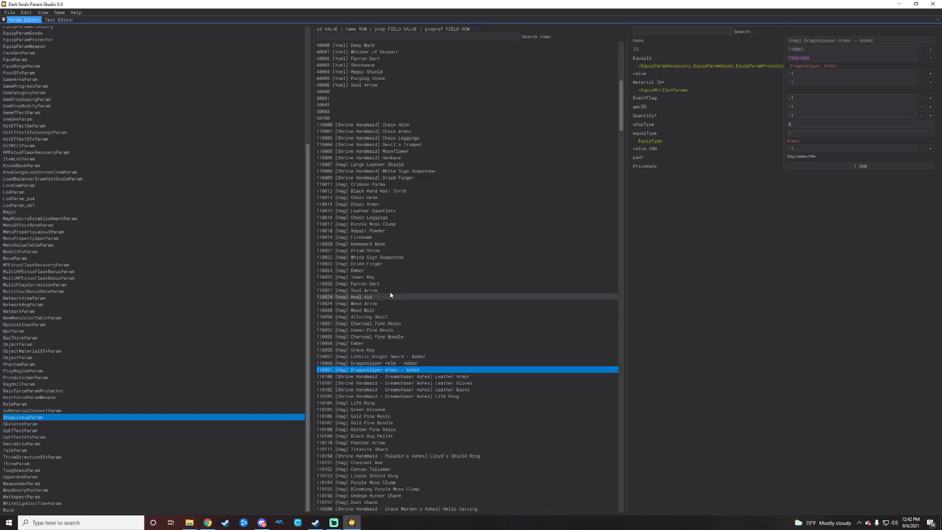
click(391, 199)
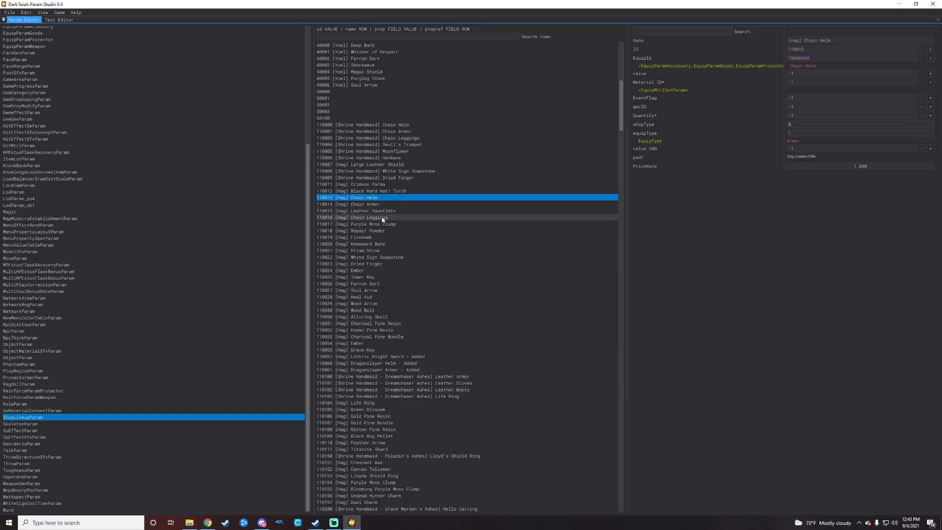
- Duplicate the Hag's Chain Leggings shop row 110016 as a new row with ID 110062
click(383, 219)
click(365, 219)
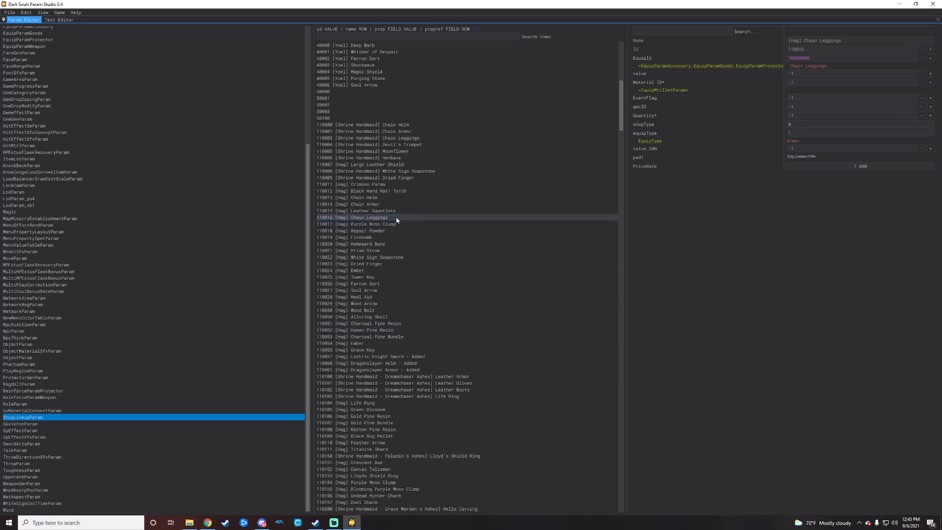
key(ctrl+v)
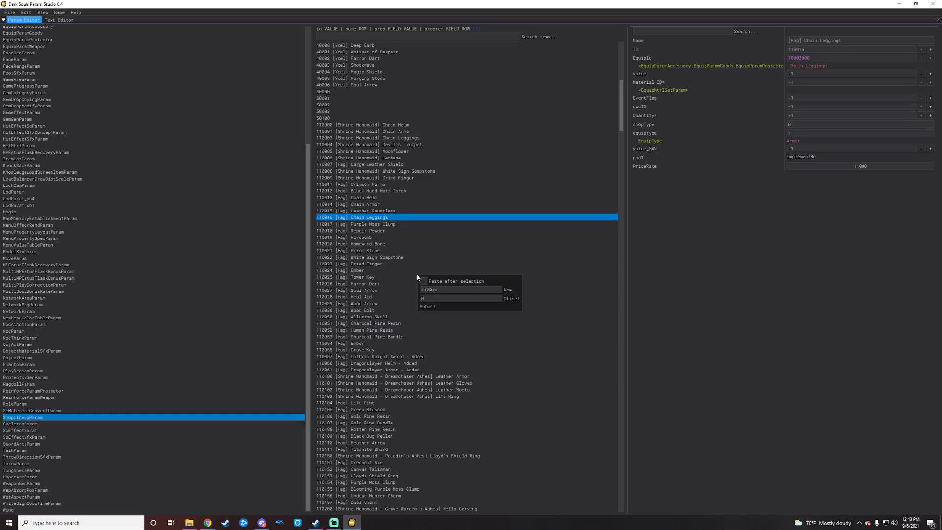
click(444, 292)
key(BackSpace)
key(BackSpace)
text(062)
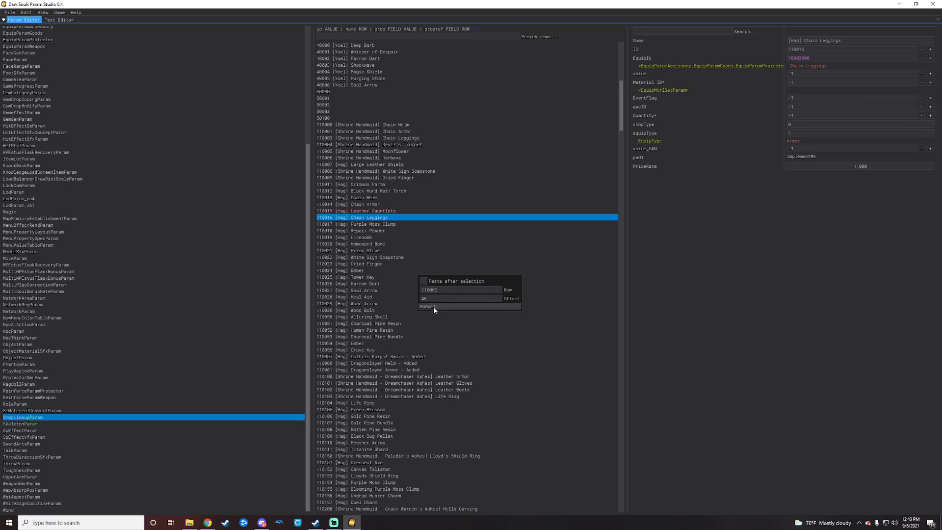
click(427, 307)
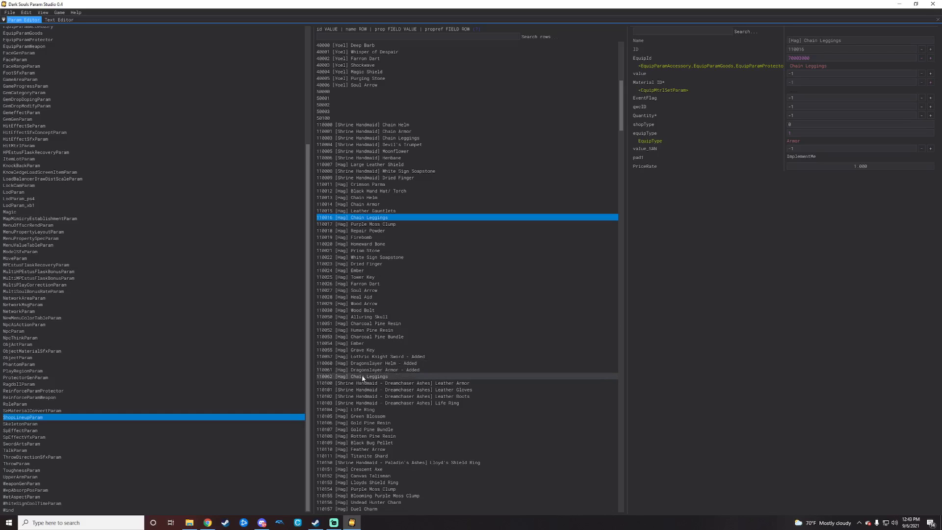
- Rename new shop row 110062 to "[Hag] Dragonslayer Leggings - Added"
click(376, 378)
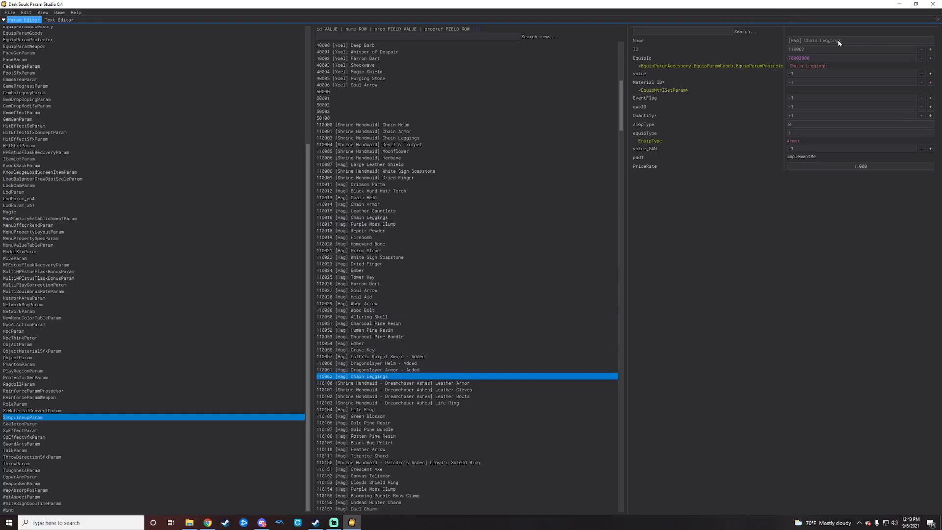
drag(838, 43, 803, 43)
text(Dragonslayer Leggin)
key(Return)
text(- Added)
key(Return)
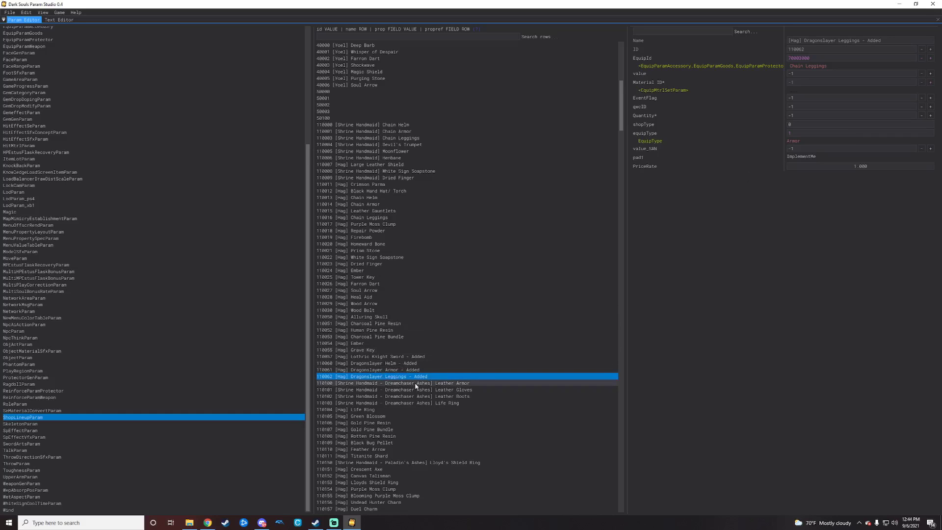
- Compare the properties of the added Dragonslayer Leggings row with the Dreamchaser Ashes Leather Armor row 110100
click(411, 379)
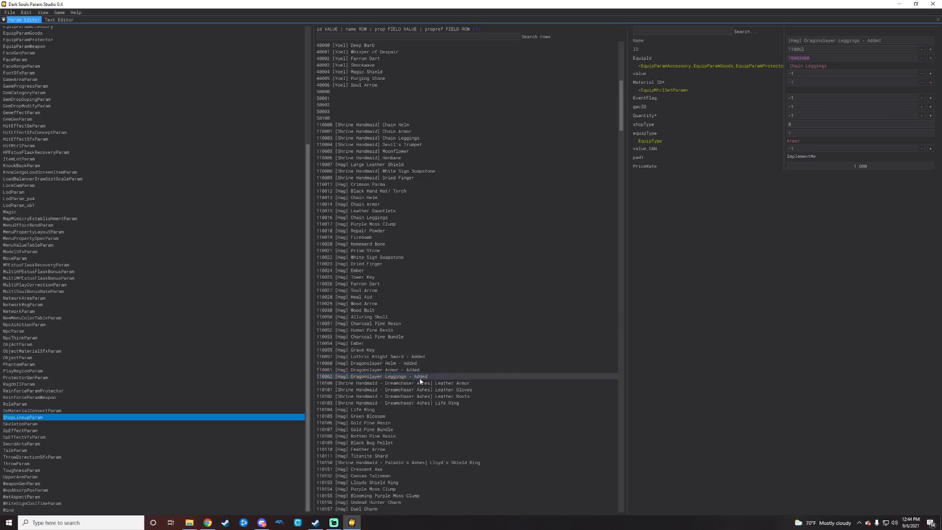
click(420, 378)
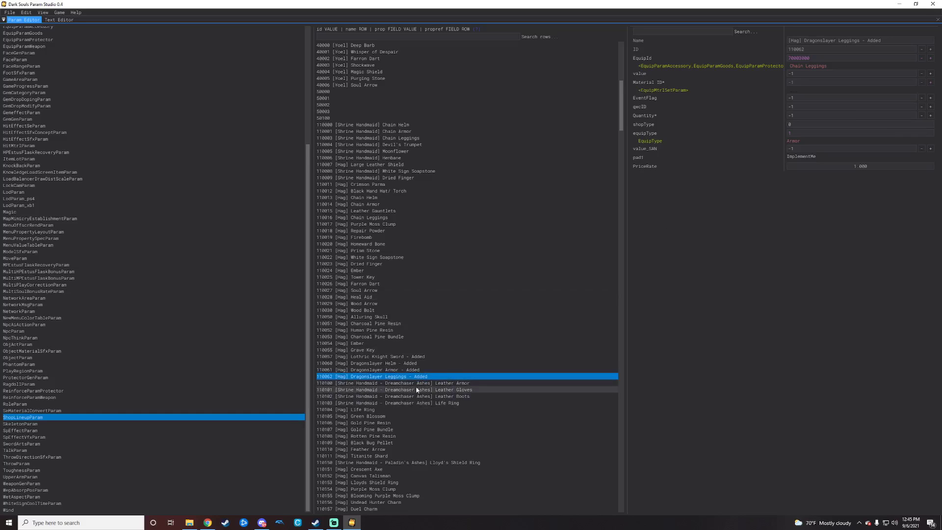
click(405, 384)
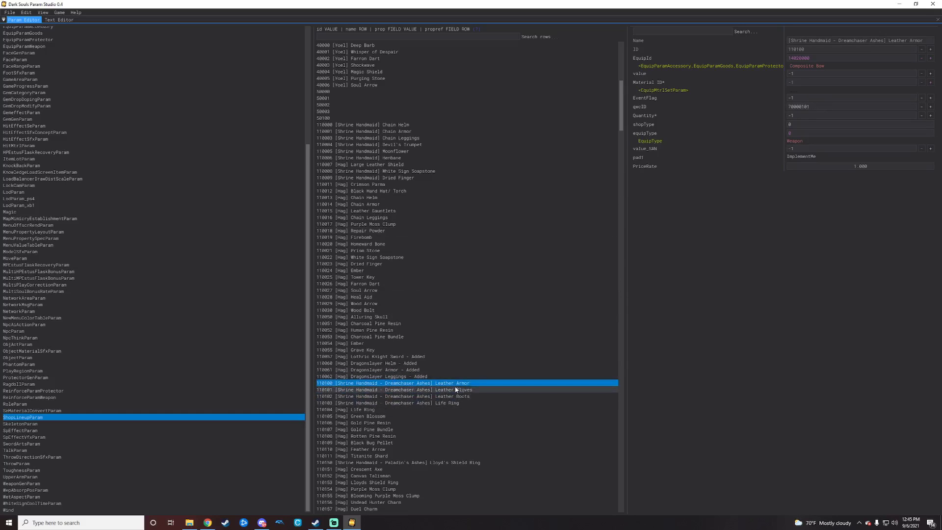
click(404, 378)
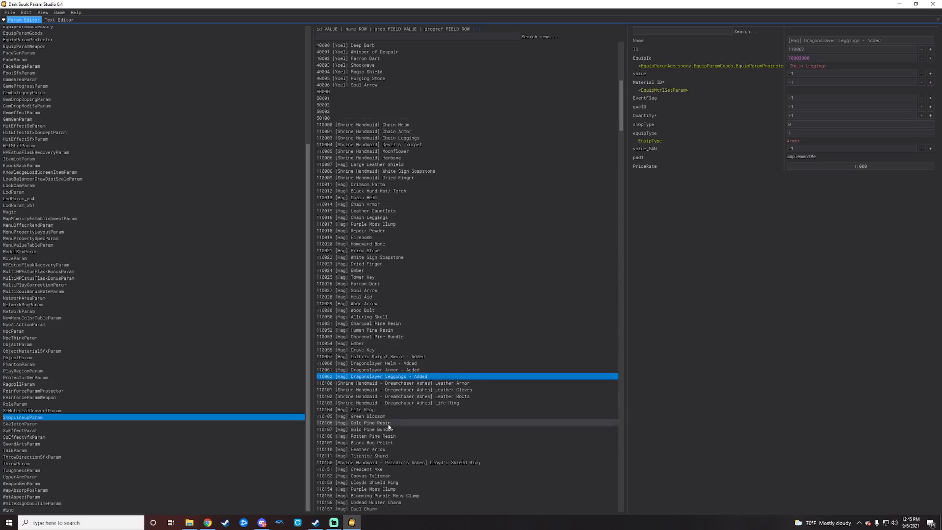
- Switch to the browser, review the Shrine Handmaid entries on the DS3 Shop IDs wiki page, and return to Param Studio
click(208, 523)
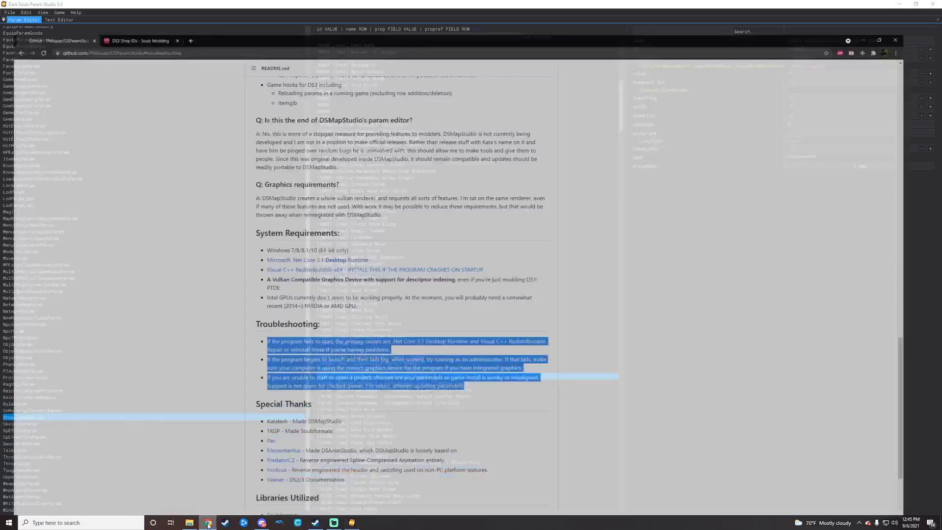
click(122, 8)
scroll(249, 348, up, 4)
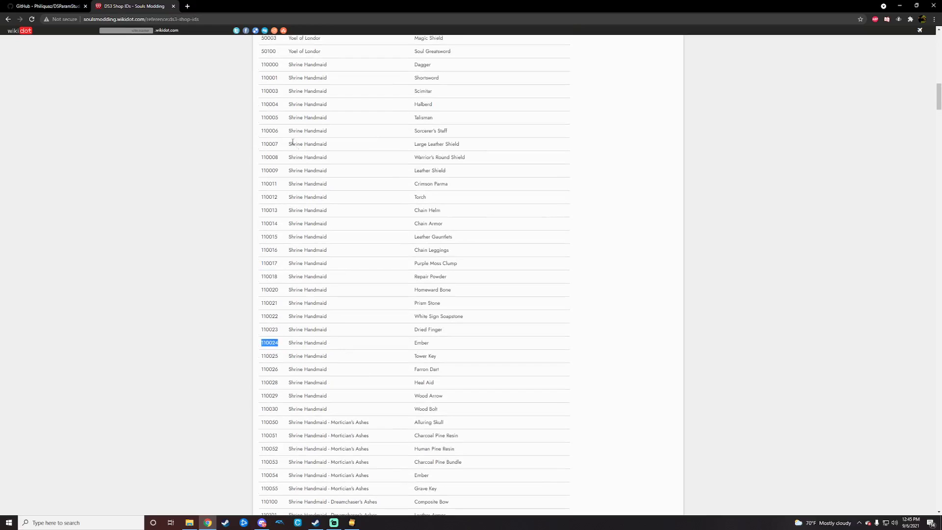
scroll(403, 349, down, 3)
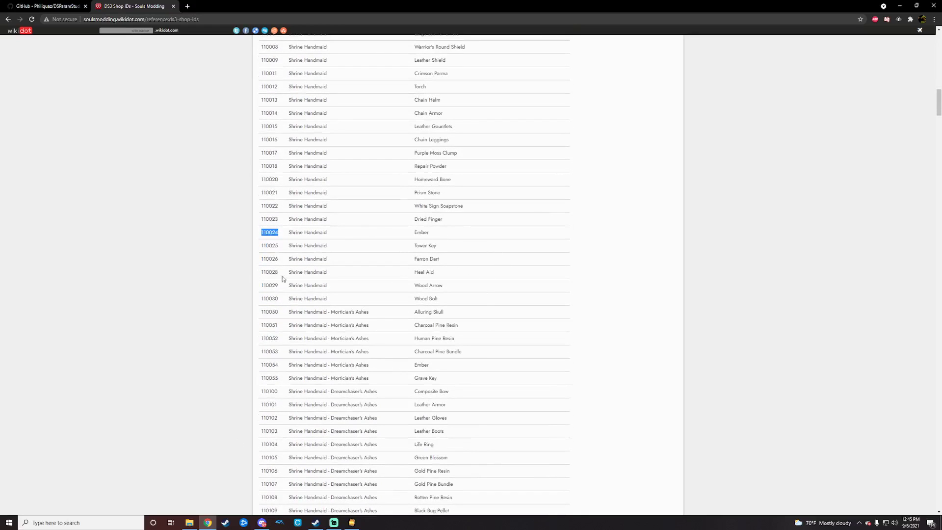
scroll(269, 239, down, 1)
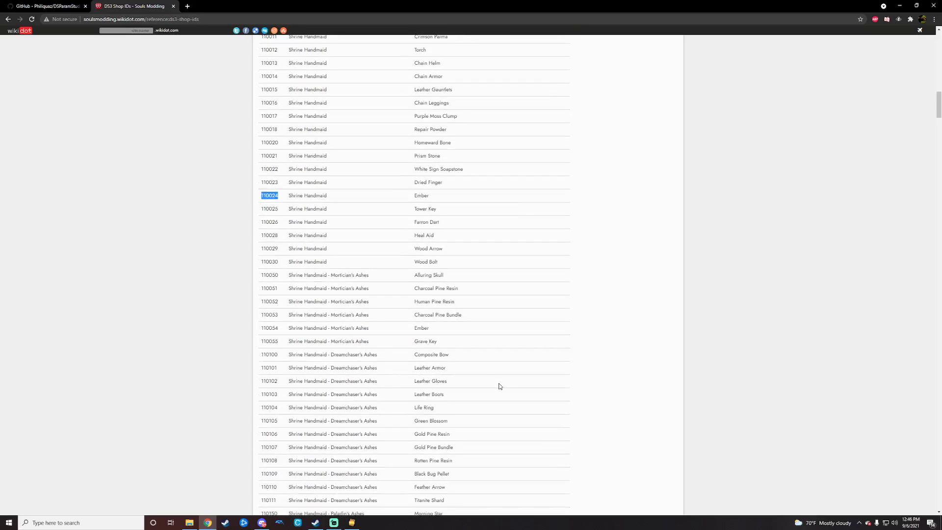
click(900, 8)
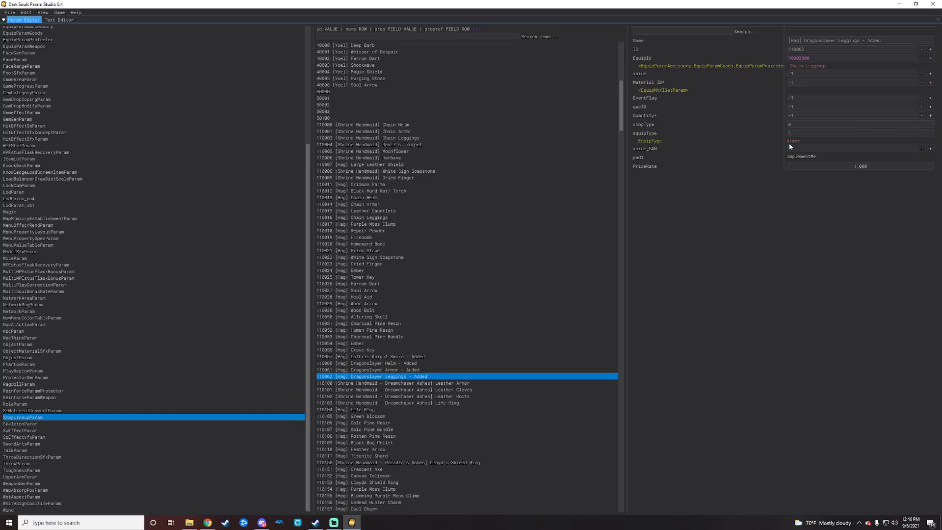
- Open the EquipParamProtector entry referenced by the Hag's added Dragonslayer Armor row in a new view
mouse_move(795, 143)
click(770, 259)
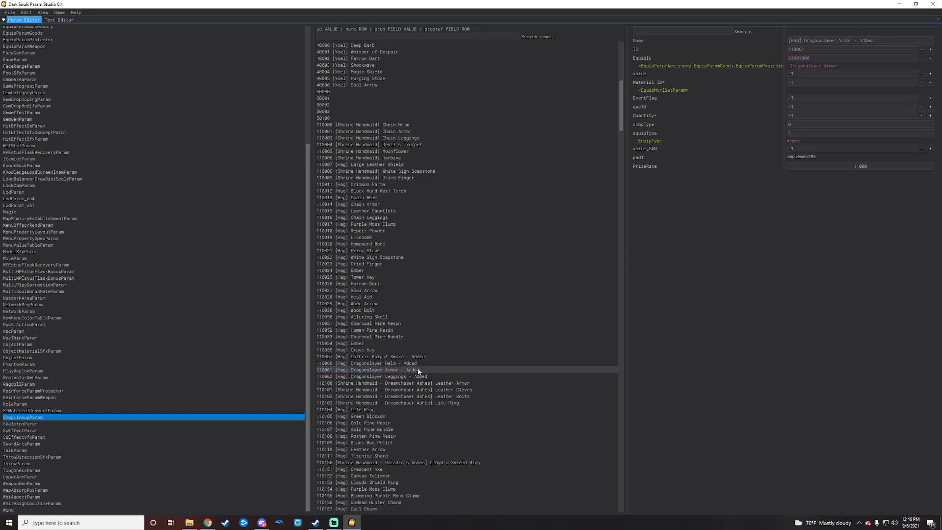
click(365, 370)
right_click(814, 66)
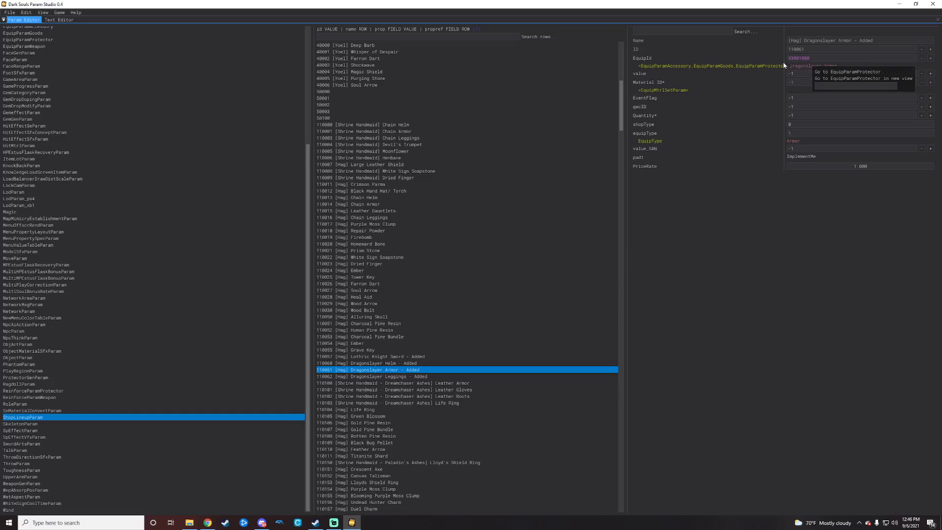
click(865, 81)
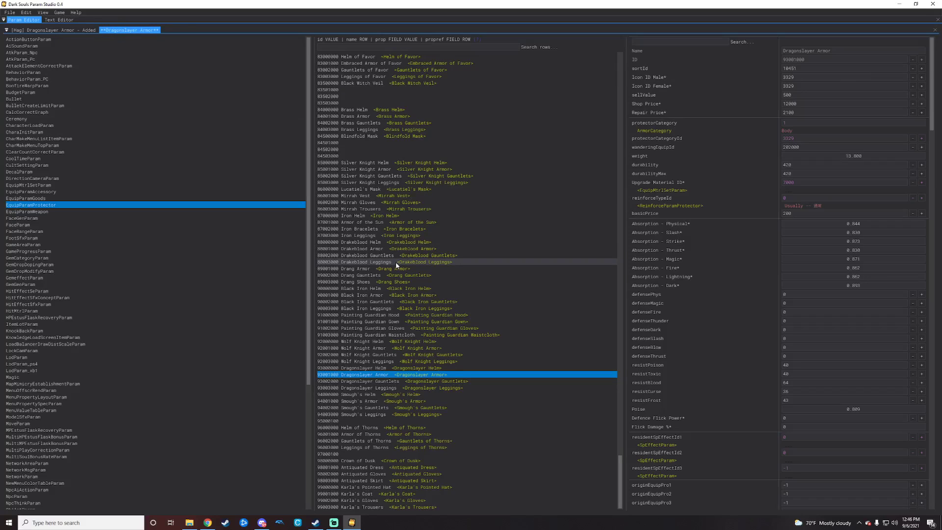
- Return to the shop rows, select the Hag's added Dragonslayer Leggings row, and view its EquipId reference options
click(64, 31)
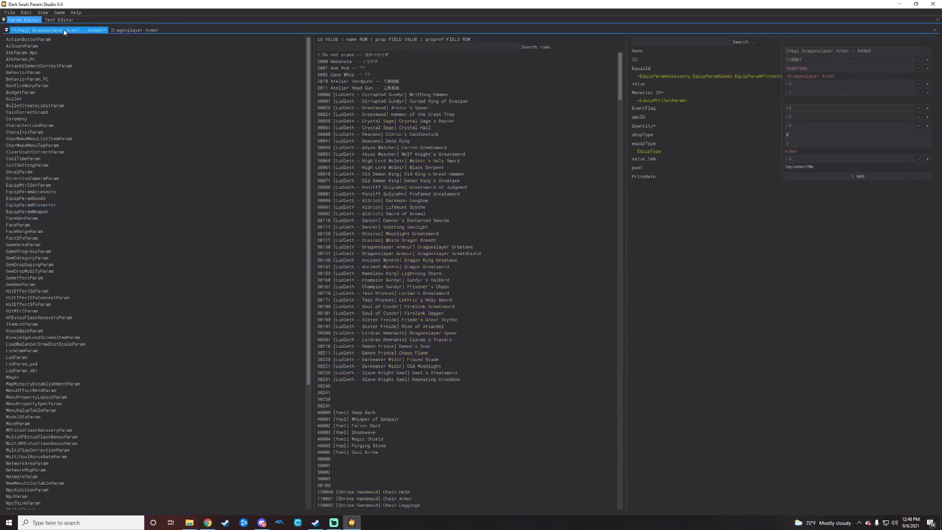
scroll(416, 378, down, 3)
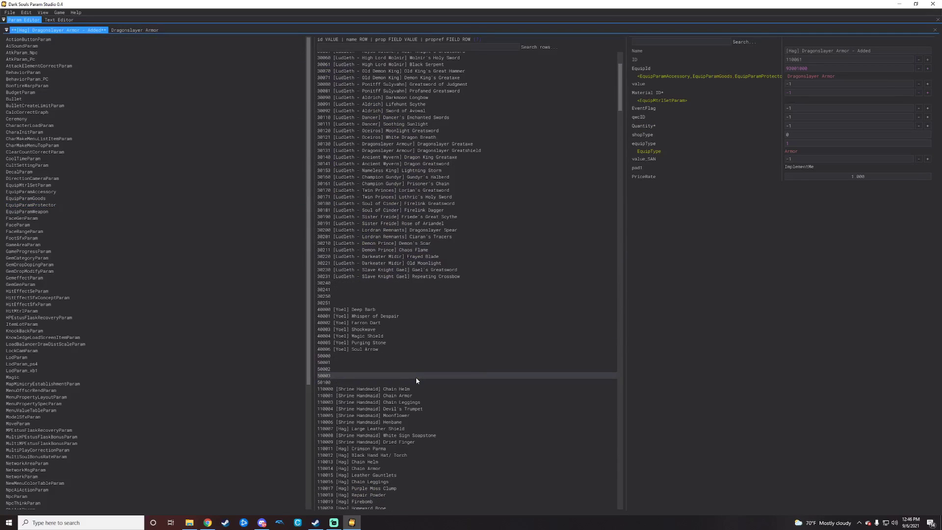
scroll(416, 389, down, 3)
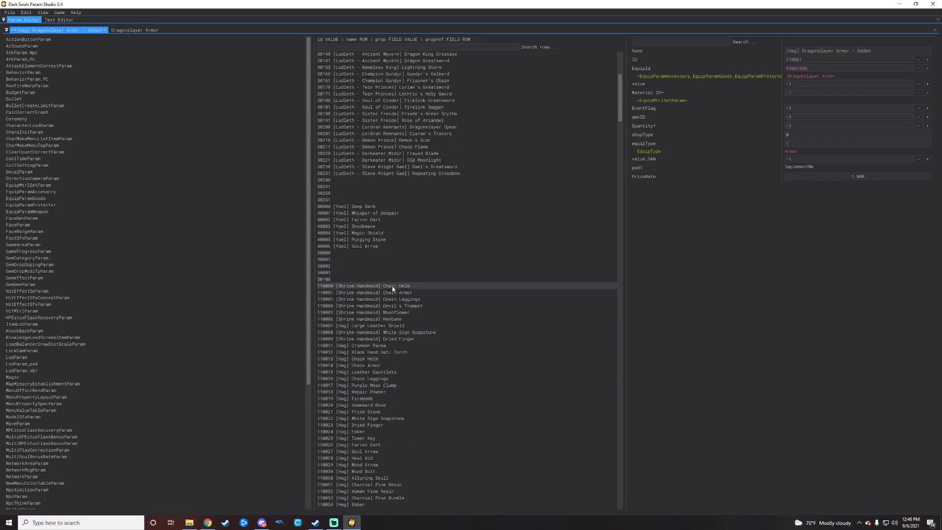
scroll(400, 308, down, 2)
scroll(401, 407, down, 3)
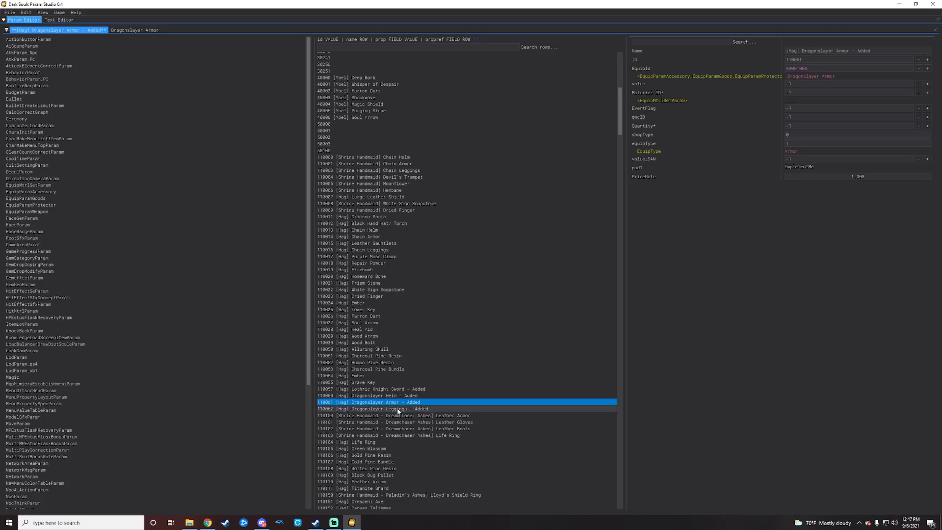
shift+click(389, 410)
click(389, 409)
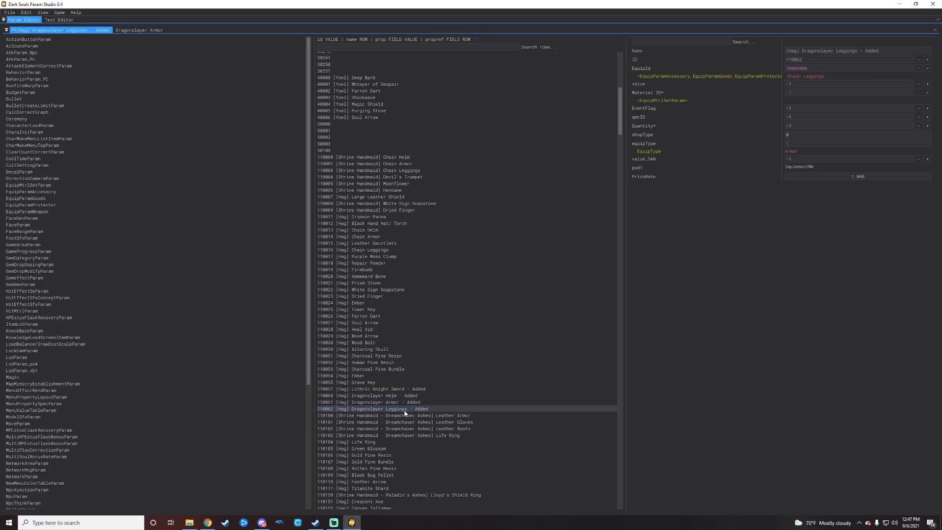
click(382, 410)
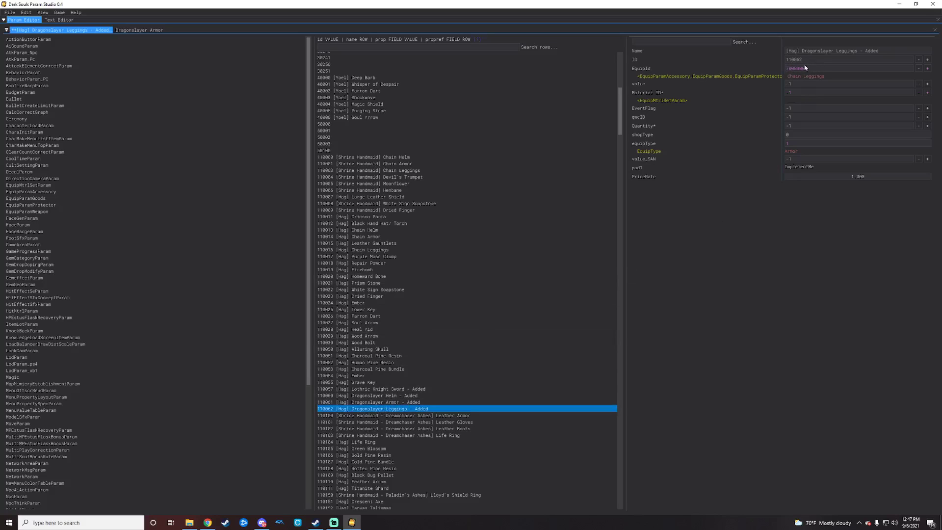
right_click(805, 77)
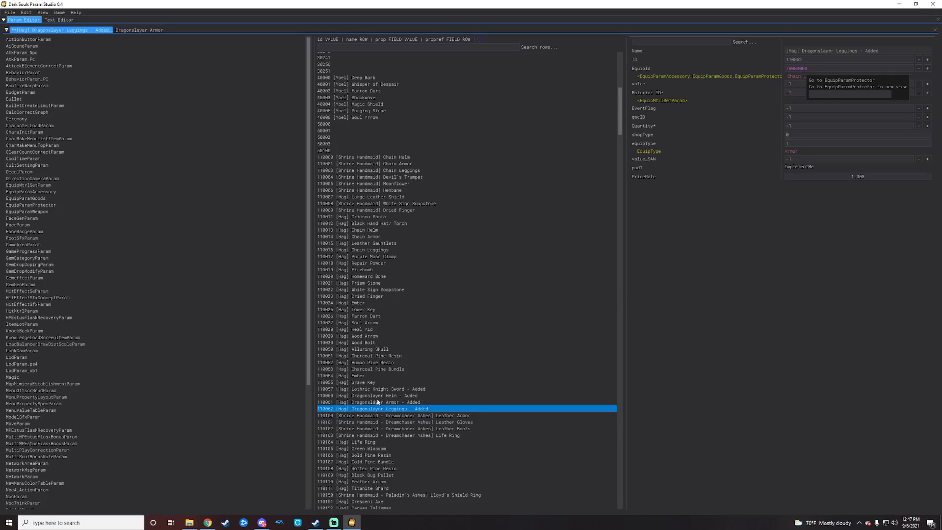
- Copy the Dragonslayer Leggings ID 93003000 from EquipParamProtector into the EquipId of shop row 110062
click(131, 32)
click(141, 33)
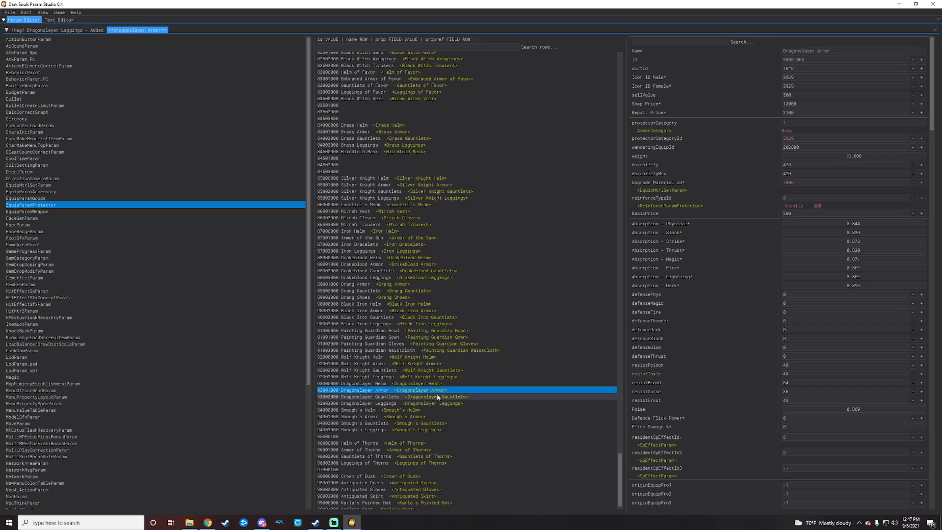
click(394, 404)
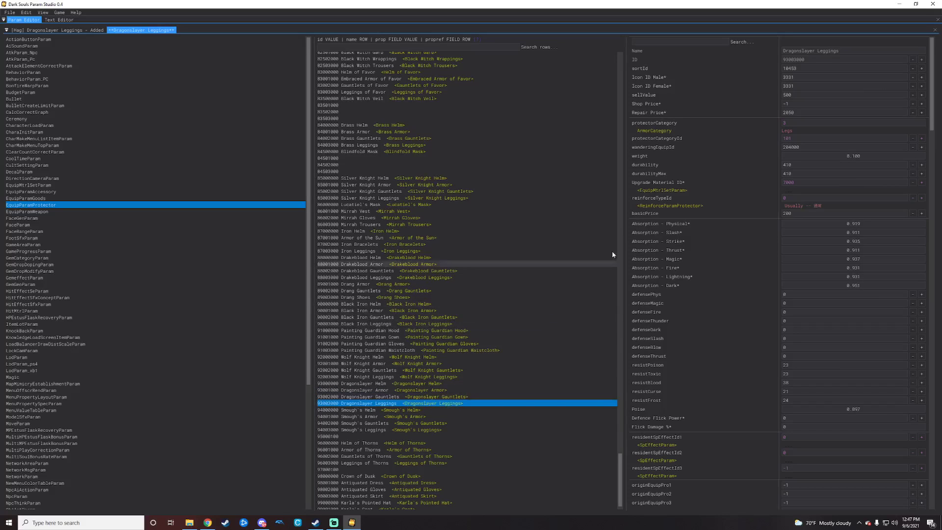
double_click(801, 60)
key(ctrl+c)
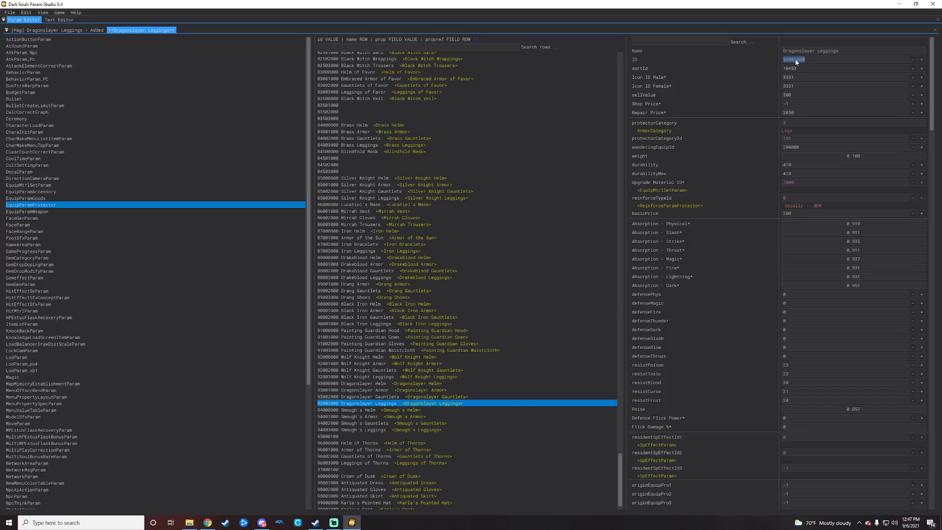
click(54, 30)
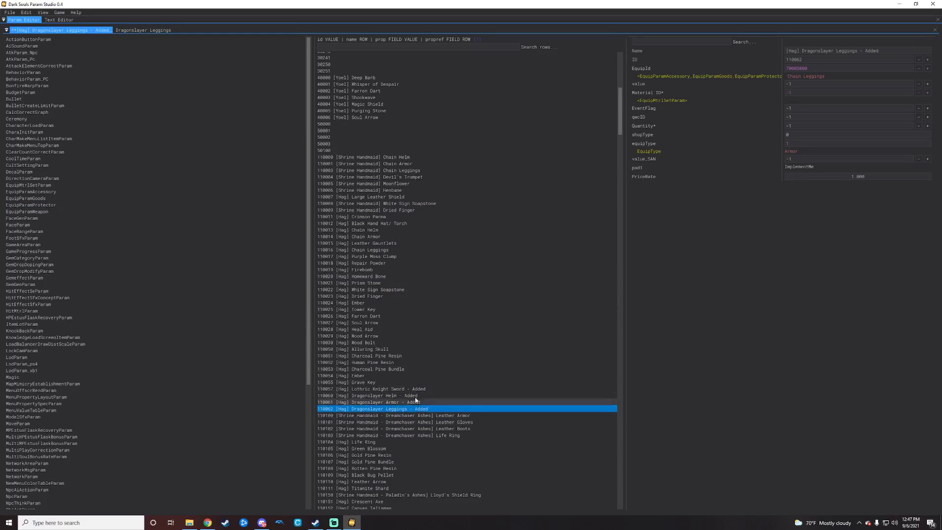
click(808, 69)
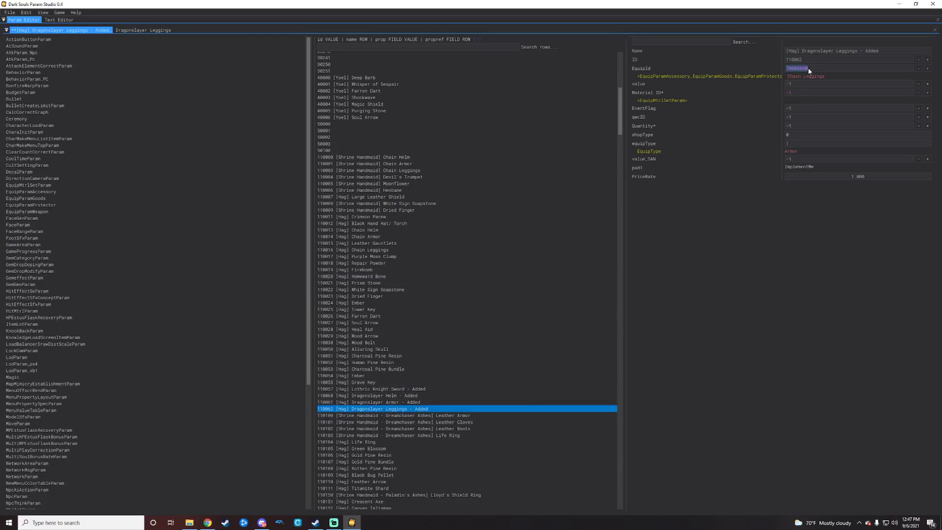
key(ctrl+v)
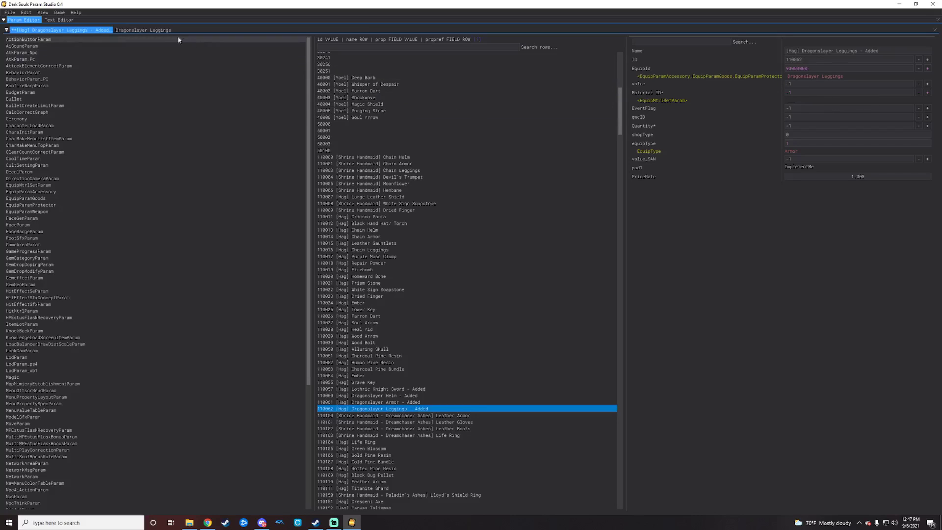
- Set the Dragonslayer Leggings' Shop Price to 8000 in EquipParamProtector, close that view, and reselect shop row 110062
click(141, 30)
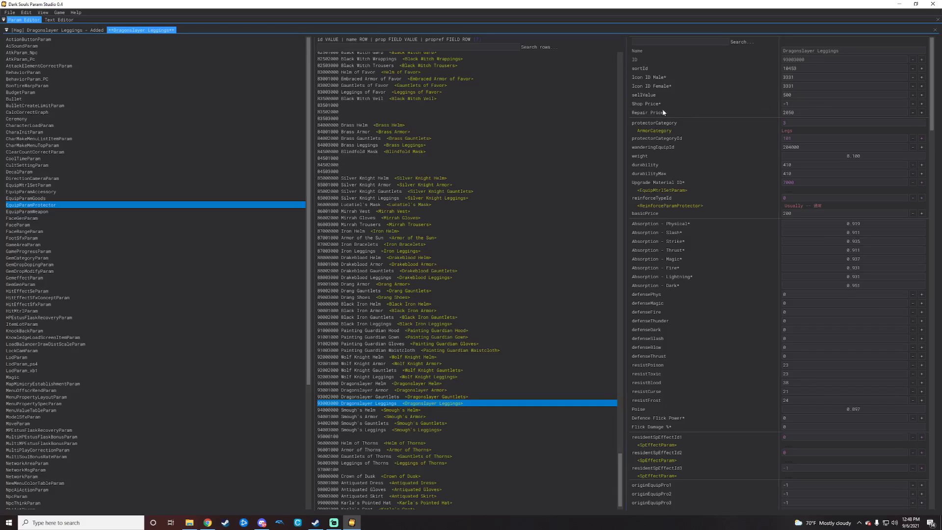
click(791, 104)
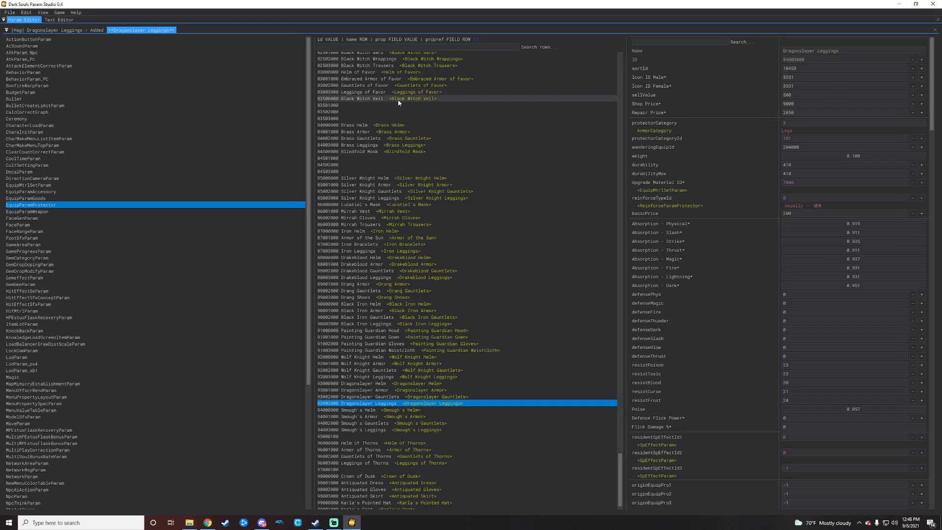
click(148, 31)
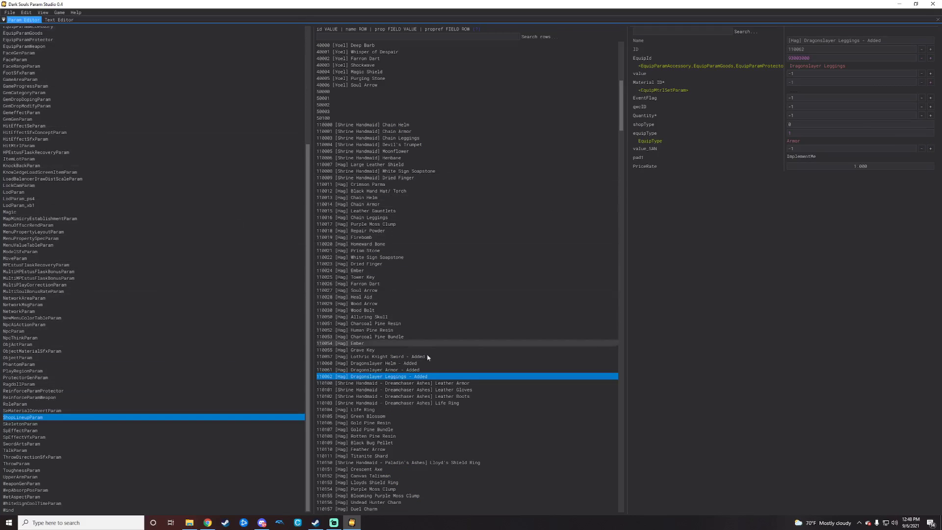
click(460, 378)
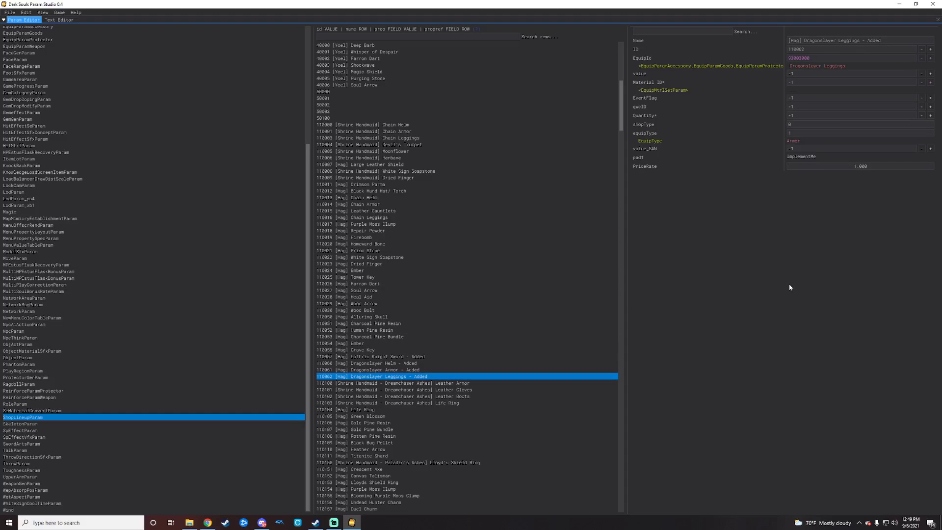
- Save the edited params and minimize both the param editor and the ParamStudio0.4.3b folder window
click(10, 13)
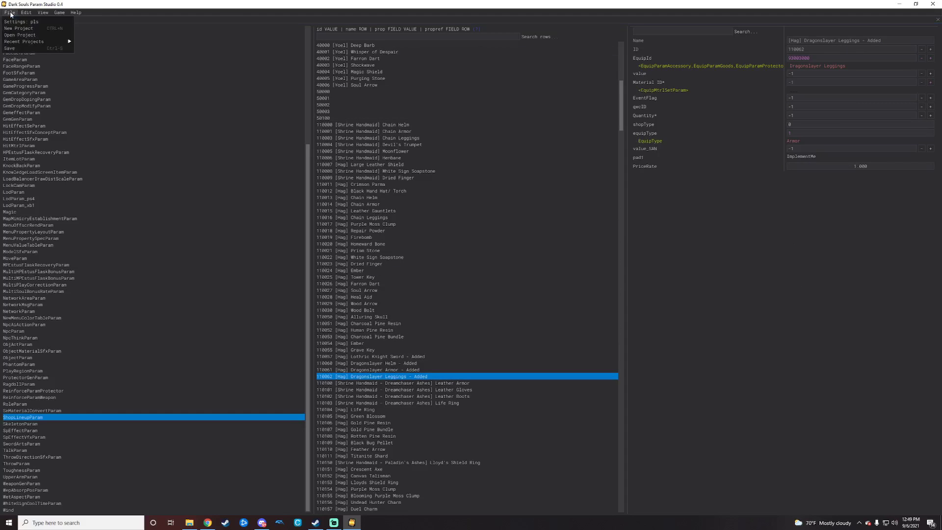
click(28, 47)
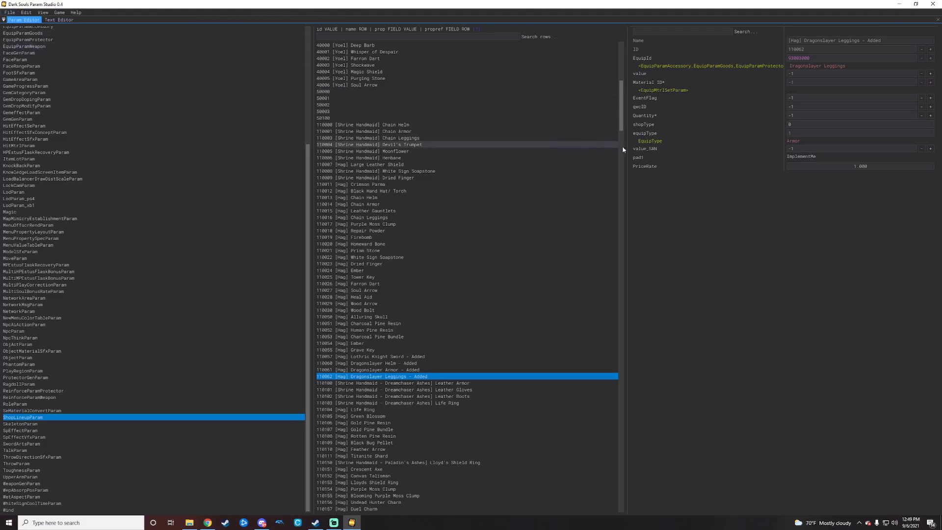
click(899, 5)
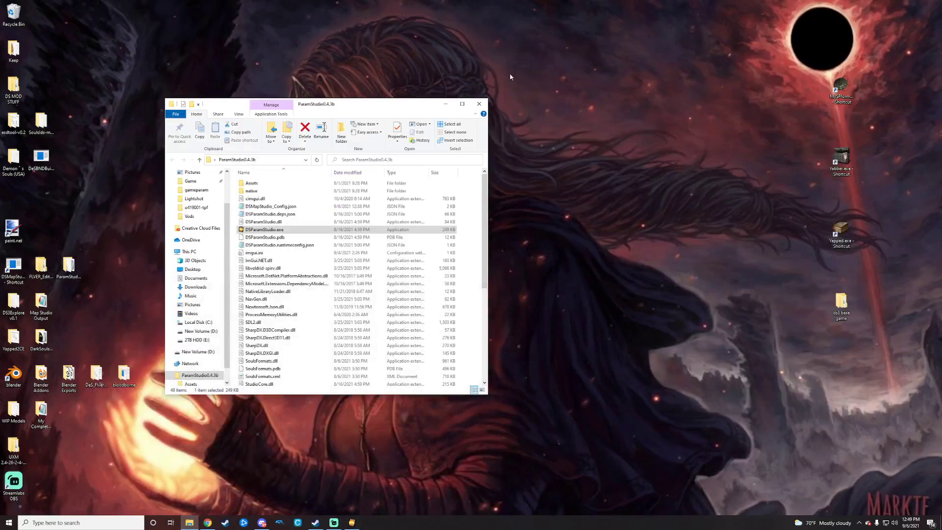
click(446, 104)
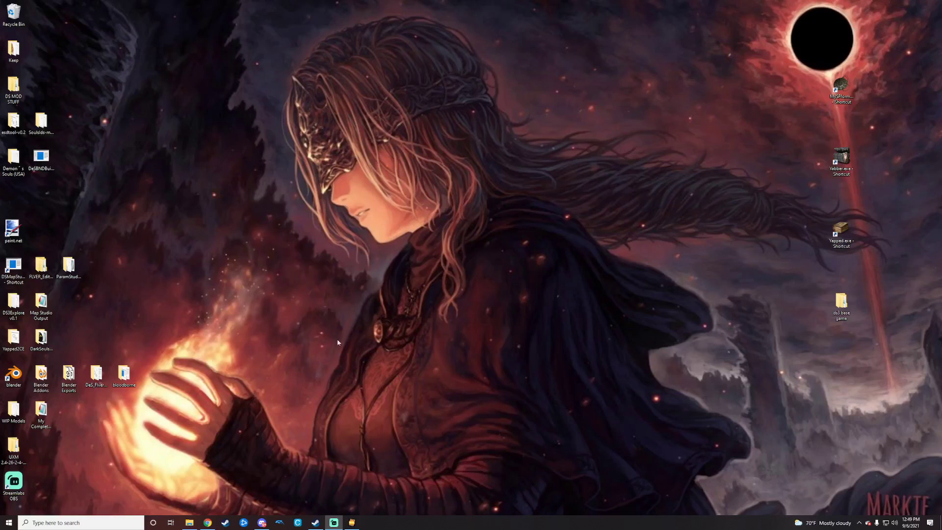
- Switch to Dark Souls III, talk to the Shrine Handmaid, and browse her purchasable items for the added Dragonslayer pieces
mouse_move(317, 526)
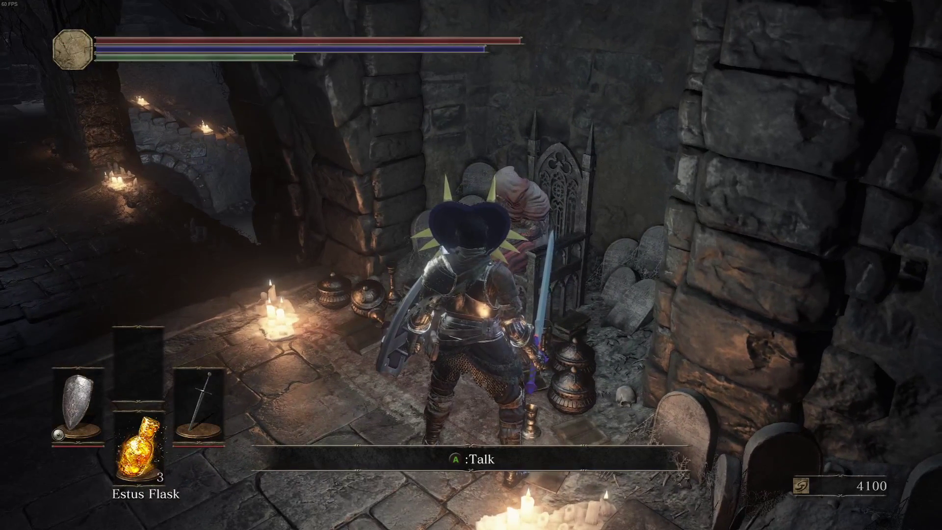
key(e)
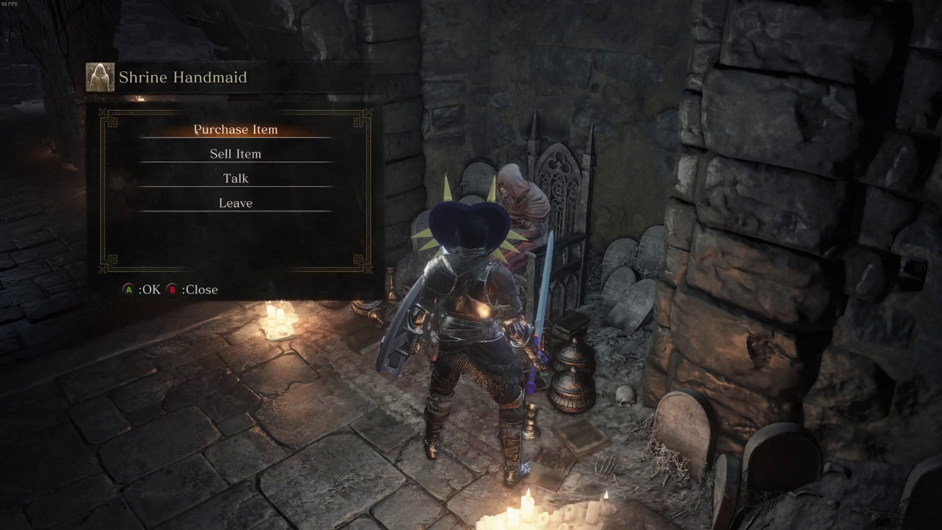
click(160, 128)
click(106, 125)
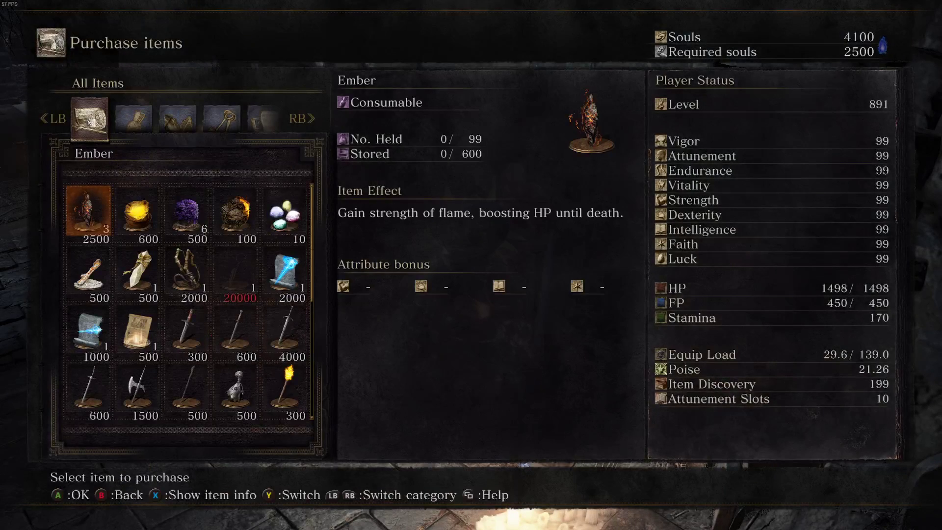
scroll(93, 212, down, 4)
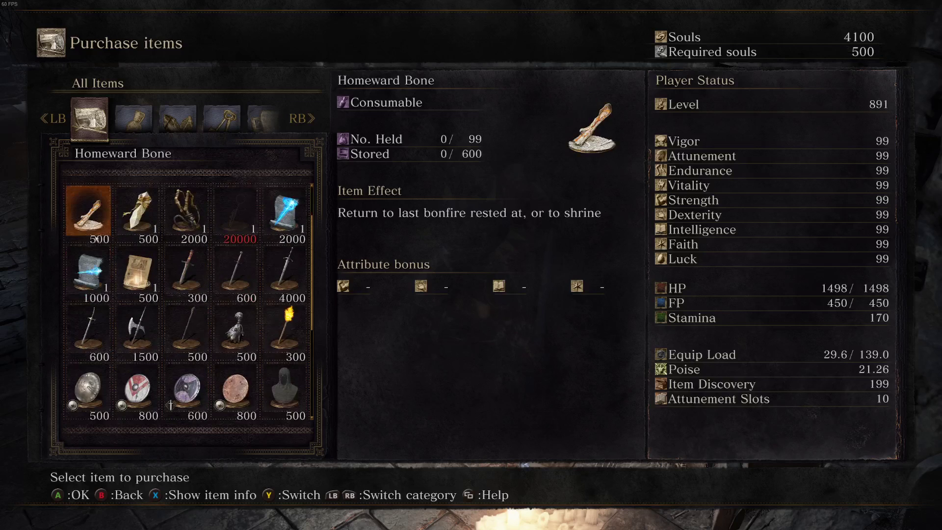